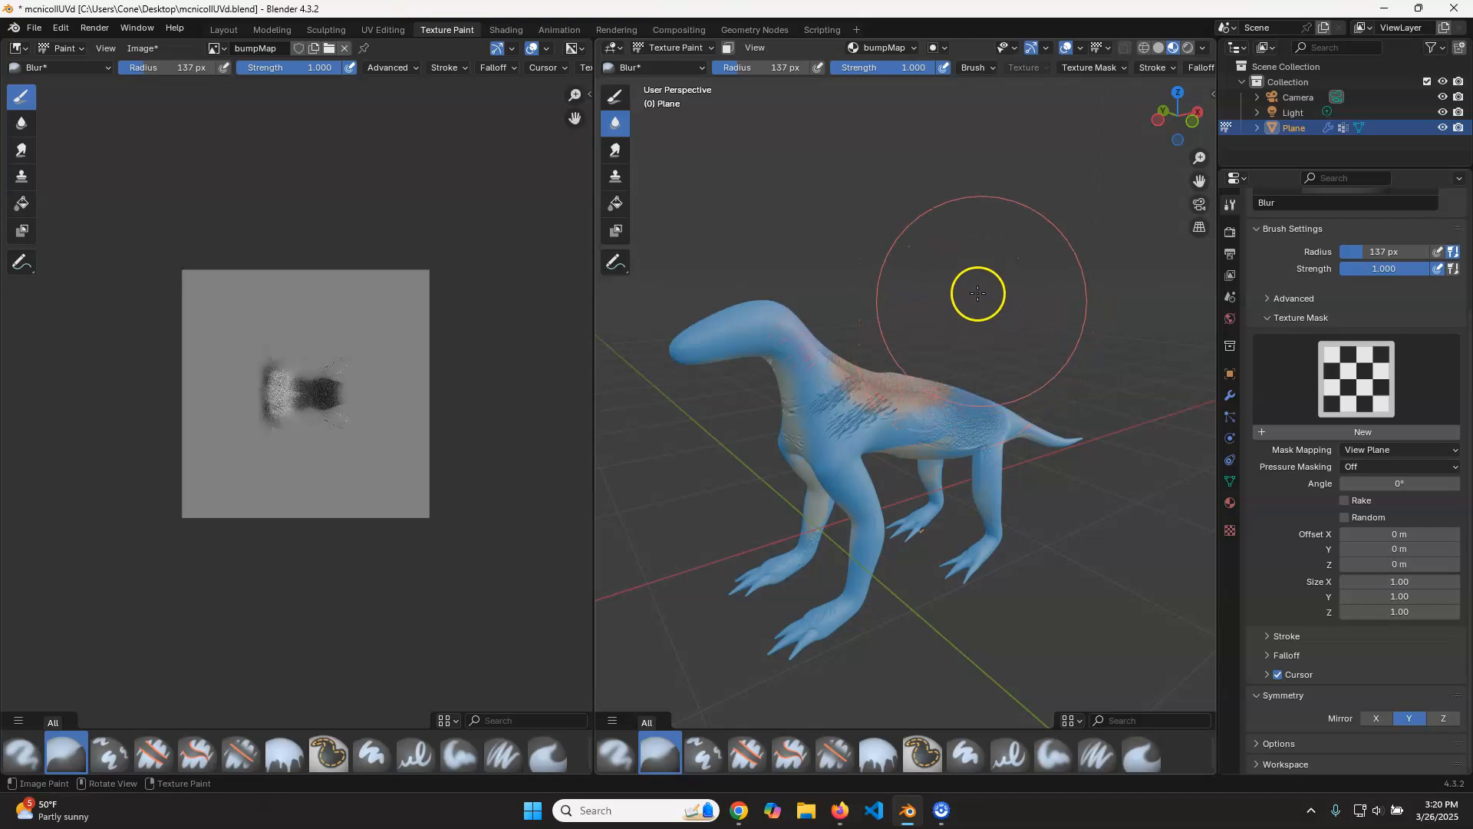
# - Switch to the Layout workspace and look at the dinosaur through the active camera
pyautogui.click(222, 30)
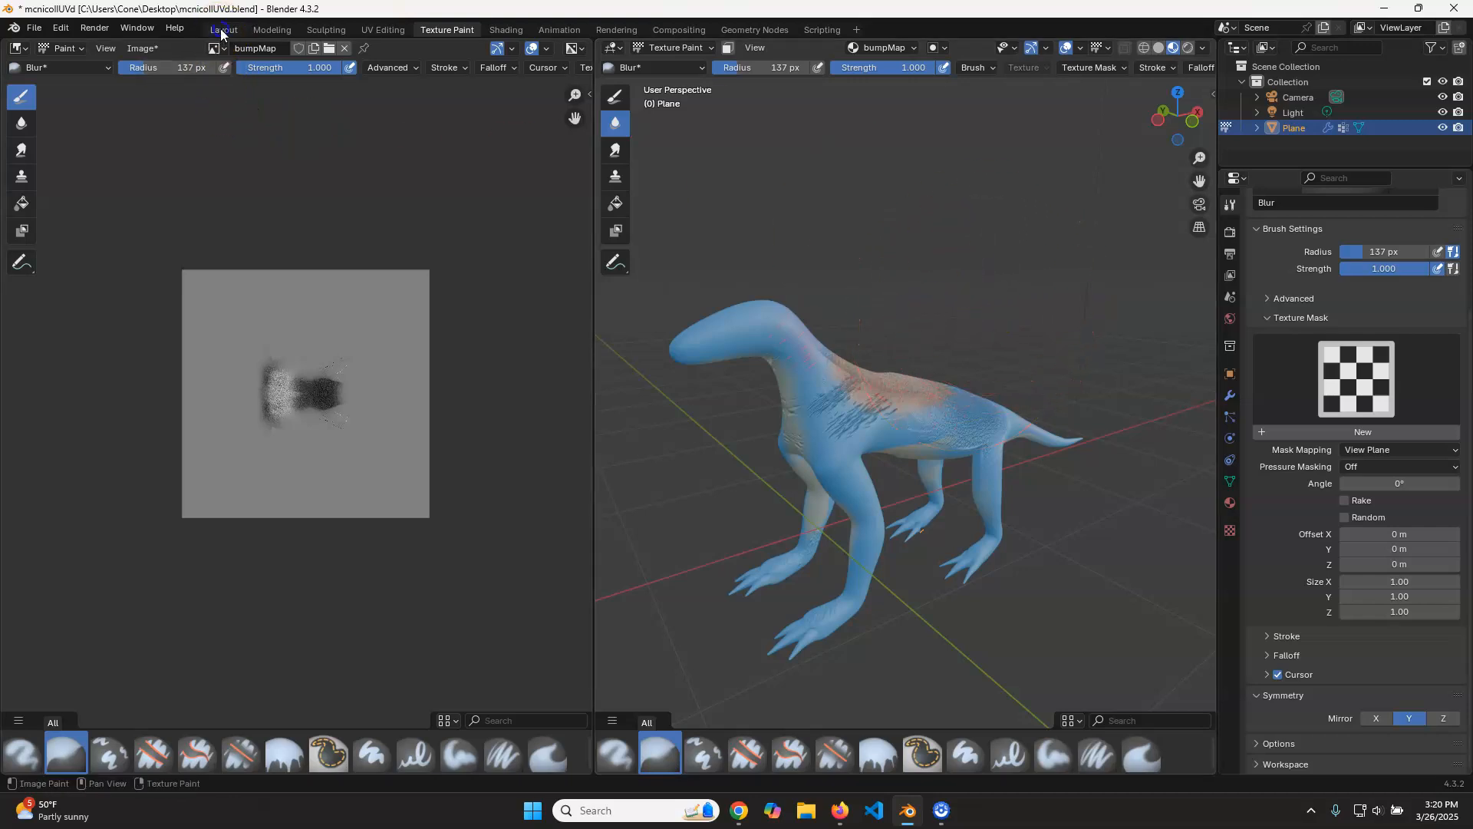
pyautogui.scroll(-5, 832, 433)
pyautogui.moveTo(832, 432); pyautogui.dragTo(898, 417, button='middle')
pyautogui.keyDown('shift'); pyautogui.moveTo(1001, 329); pyautogui.dragTo(800, 401, button='middle'); pyautogui.keyUp('shift')
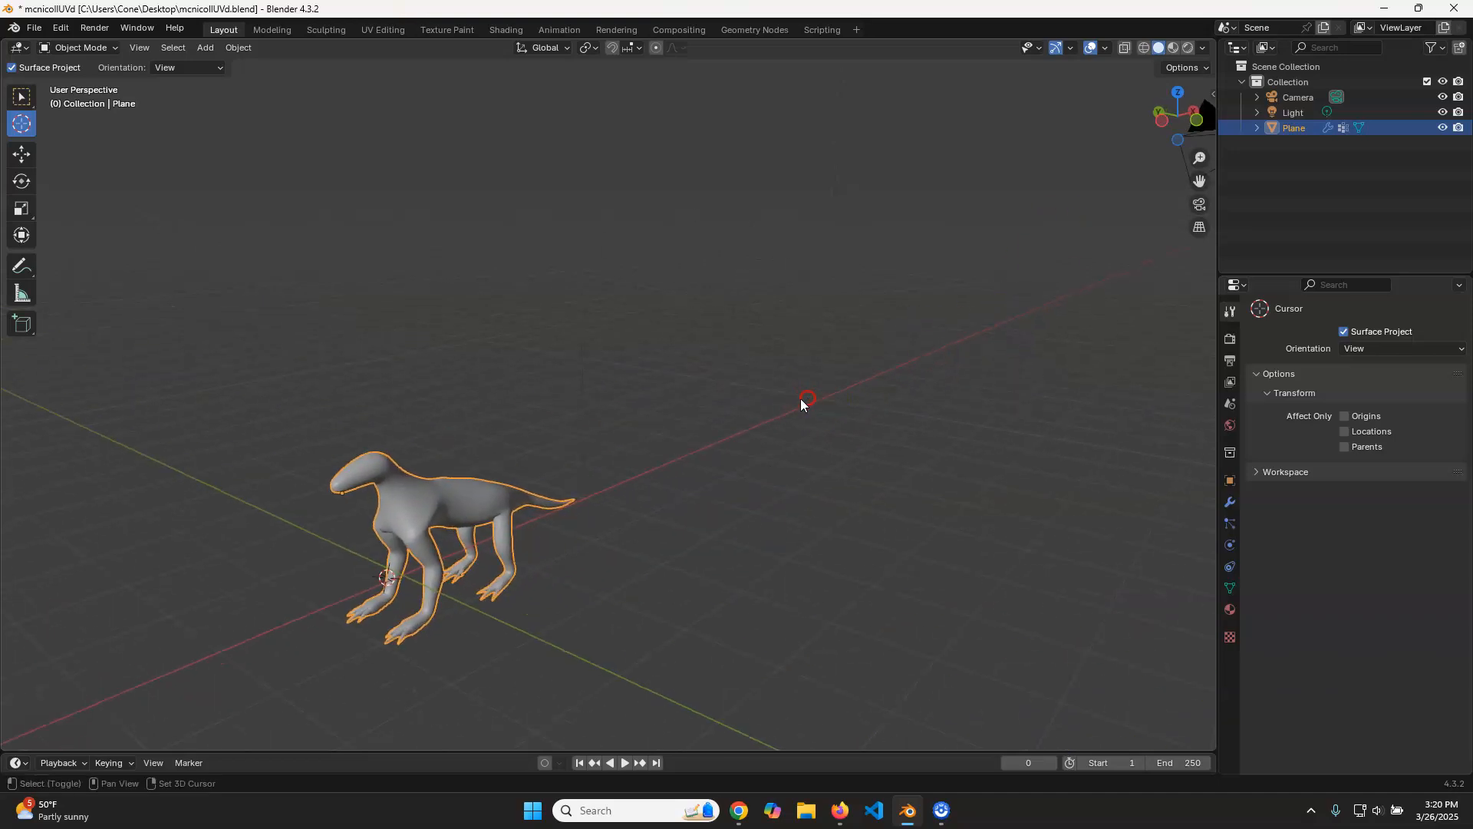
pyautogui.scroll(-3, 1059, 269)
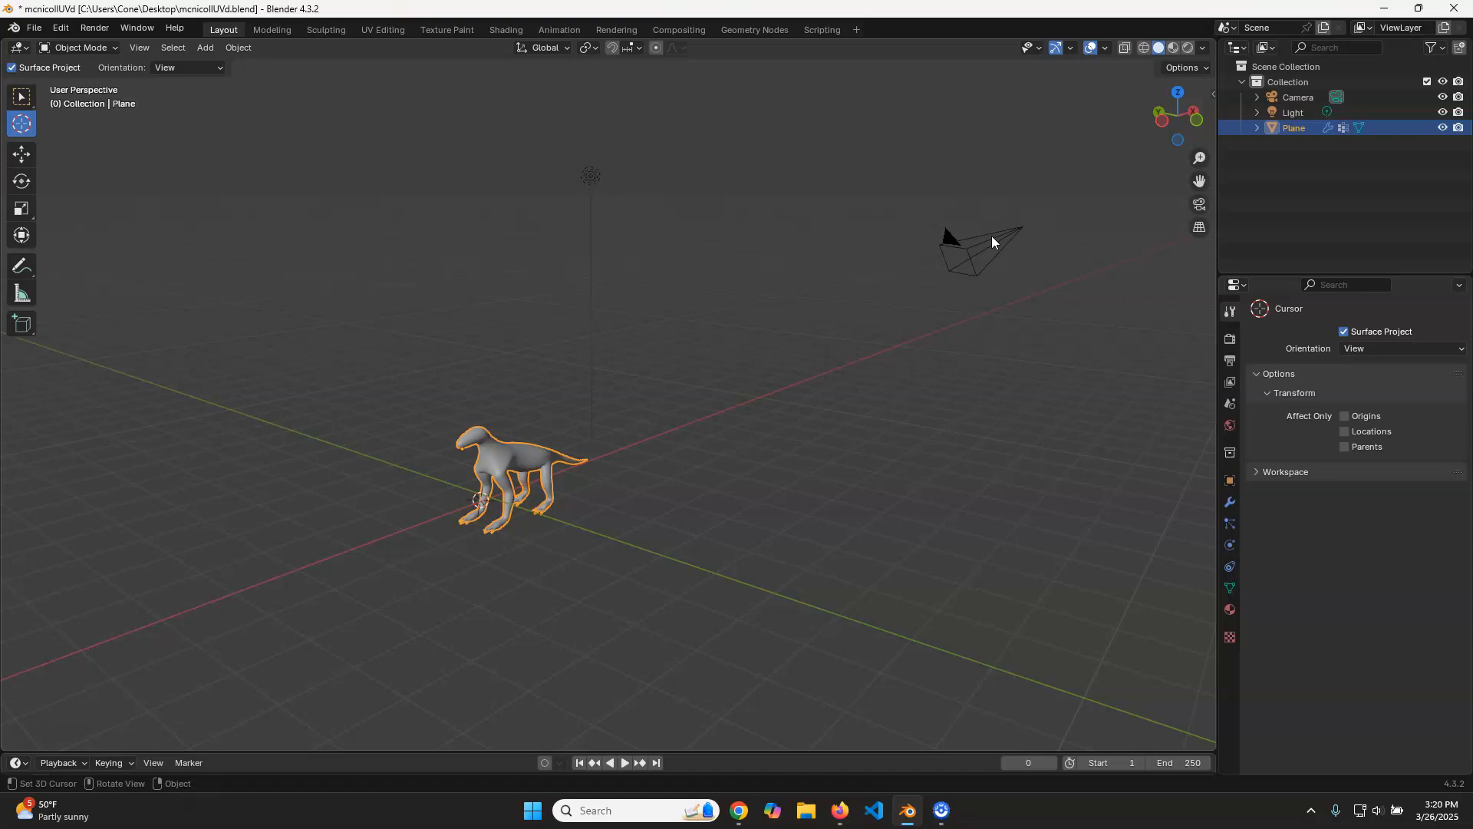
pyautogui.click(137, 49)
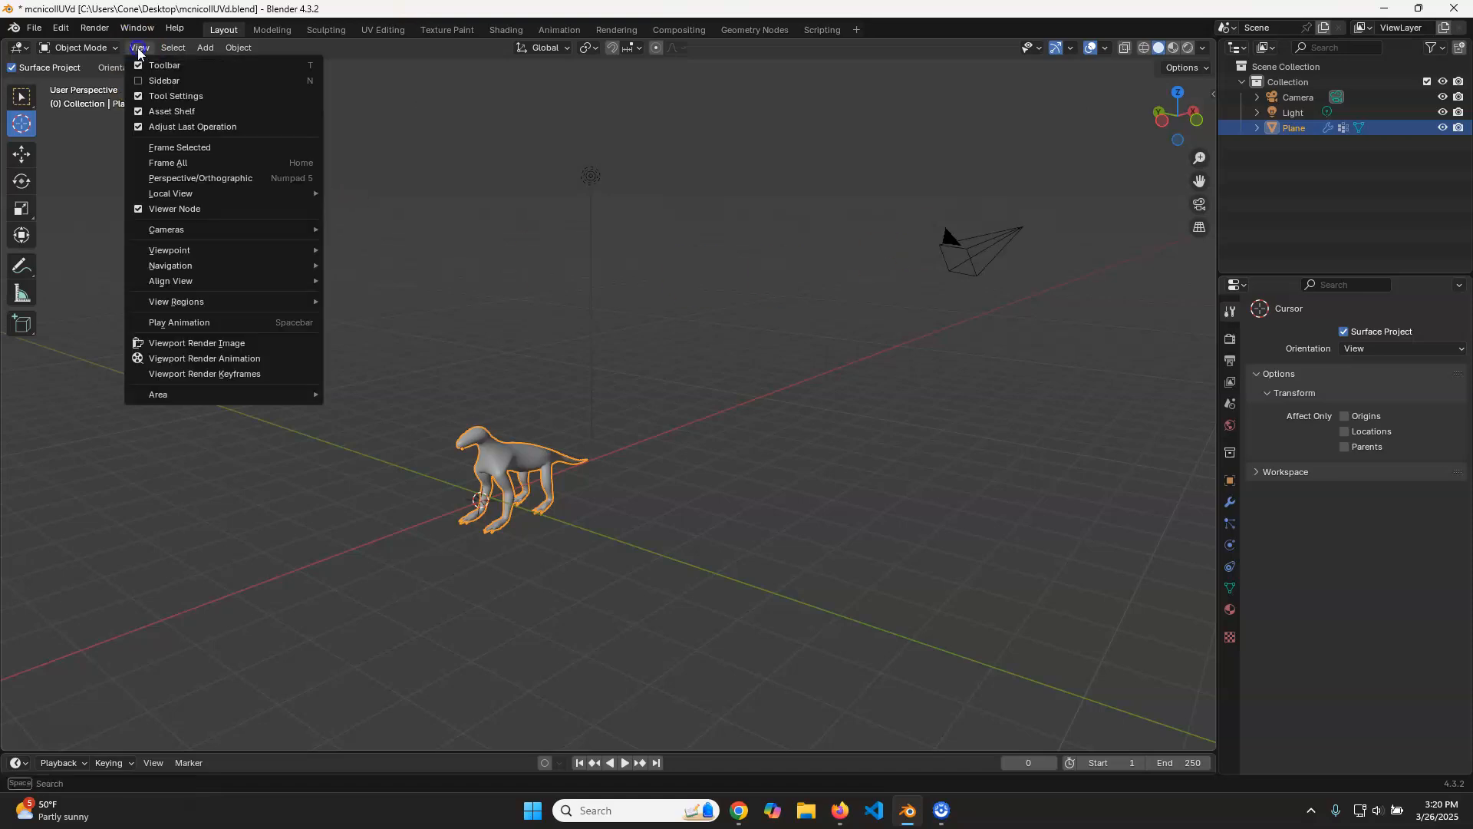
pyautogui.moveTo(220, 228)
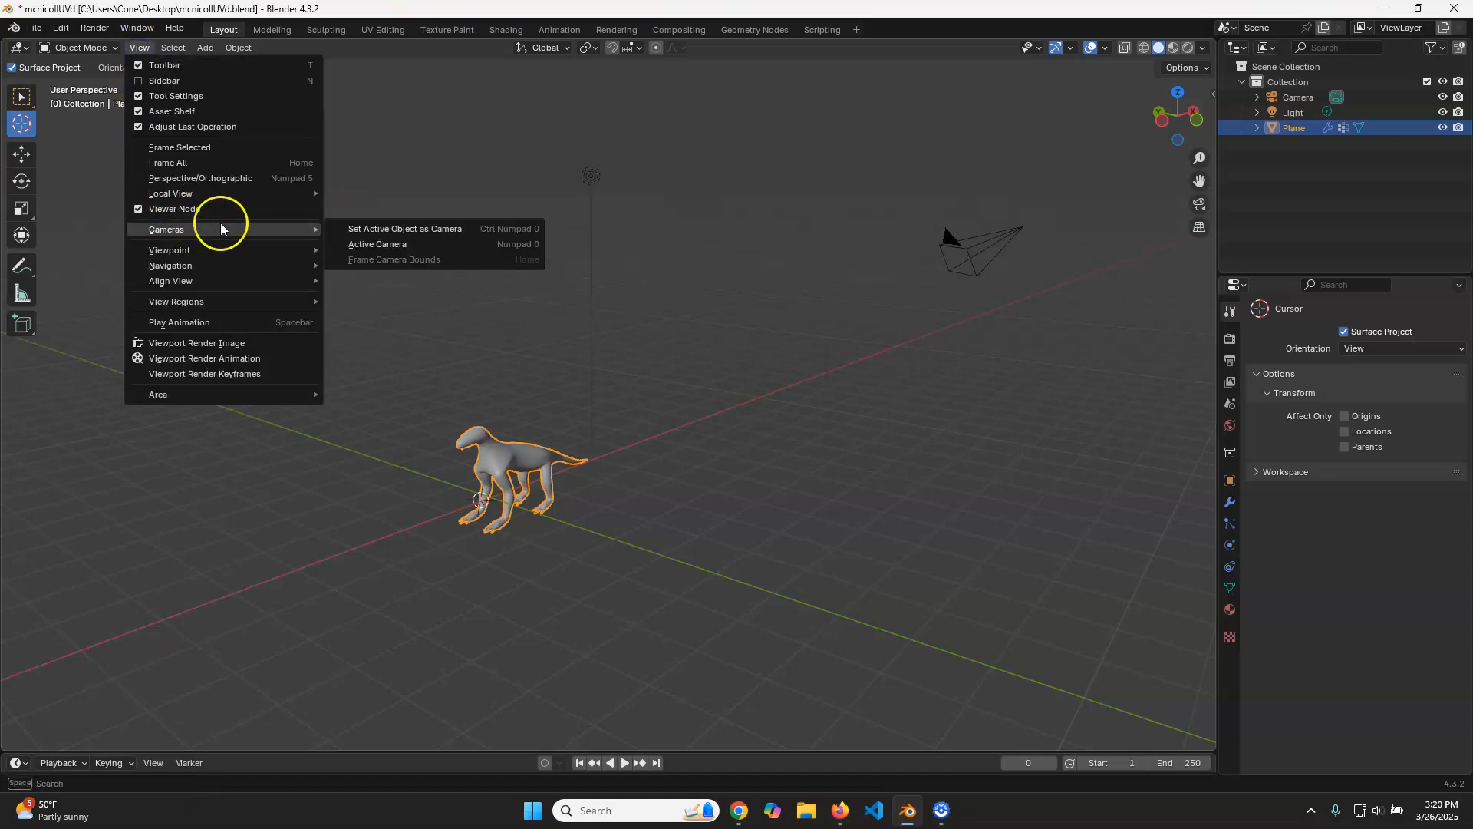
pyautogui.click(384, 244)
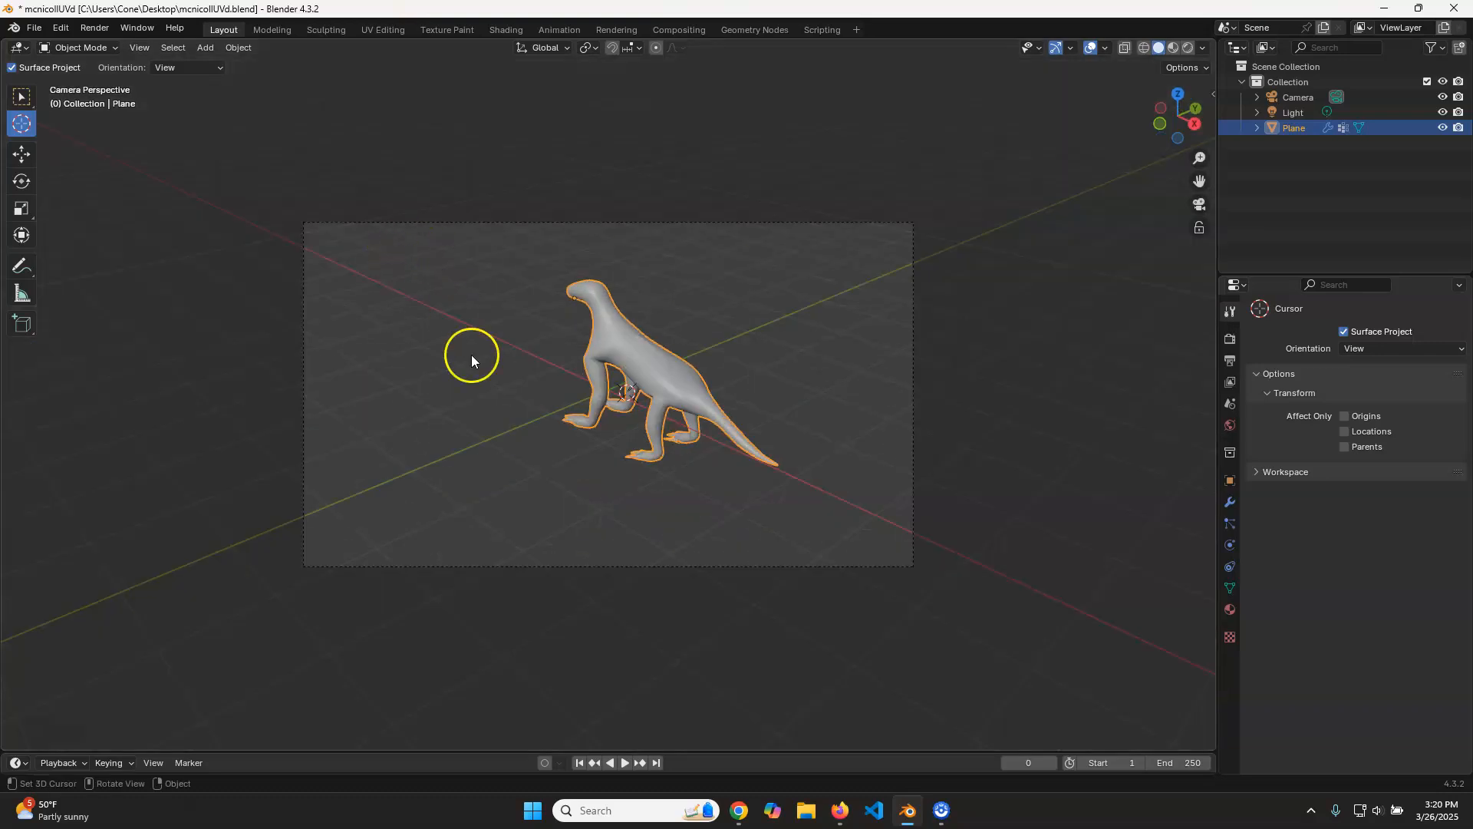
# - Inspect the camera's placement relative to the dinosaur from outside, and return to the active camera view
pyautogui.moveTo(564, 441); pyautogui.dragTo(767, 422, button='middle')
pyautogui.moveTo(956, 401); pyautogui.dragTo(520, 395, button='middle')
pyautogui.scroll(3, 752, 419)
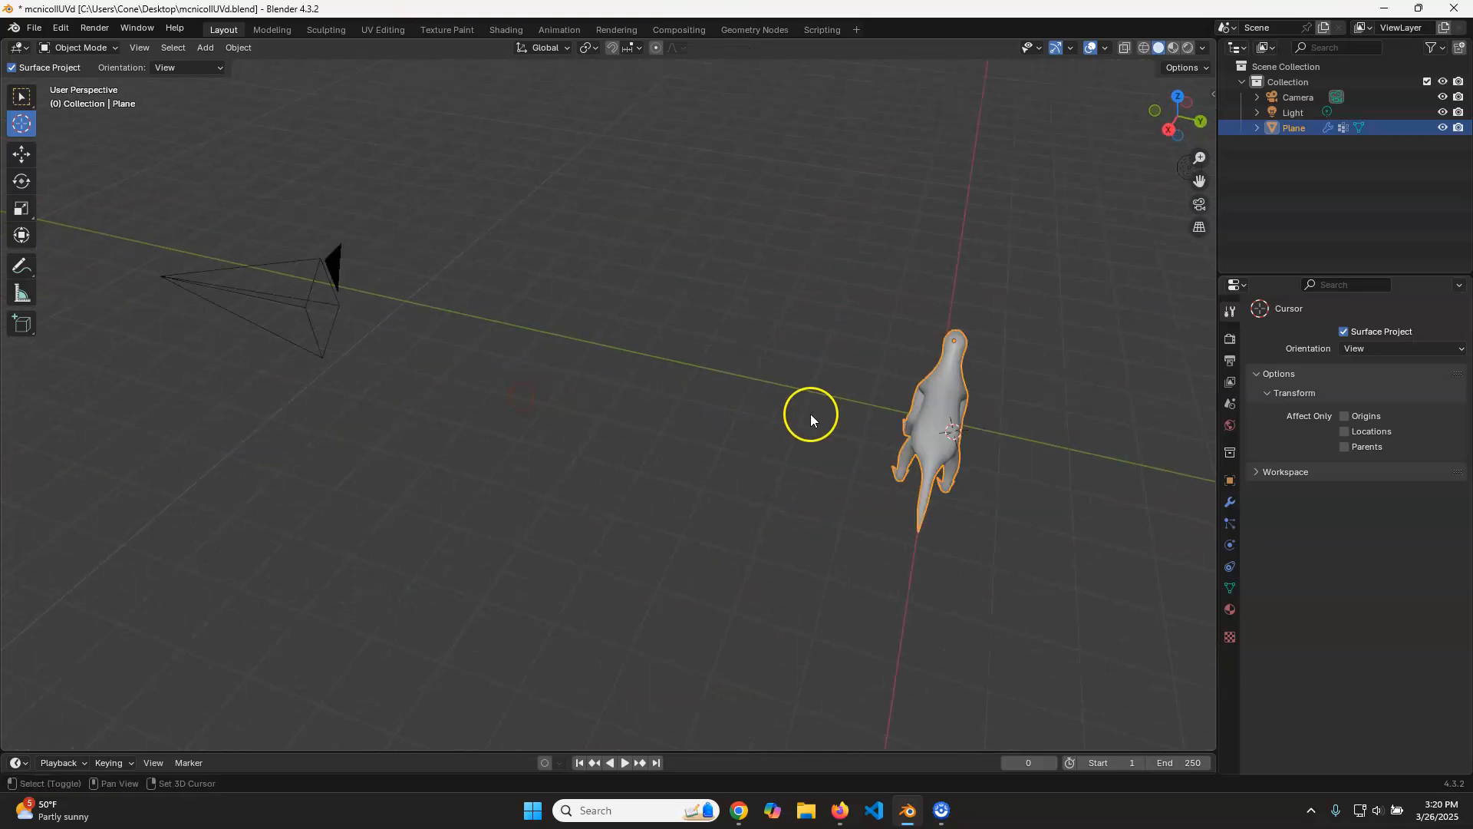
pyautogui.keyDown('shift'); pyautogui.moveTo(810, 415); pyautogui.dragTo(692, 418, button='middle'); pyautogui.keyUp('shift')
pyautogui.click(139, 48)
pyautogui.moveTo(225, 228)
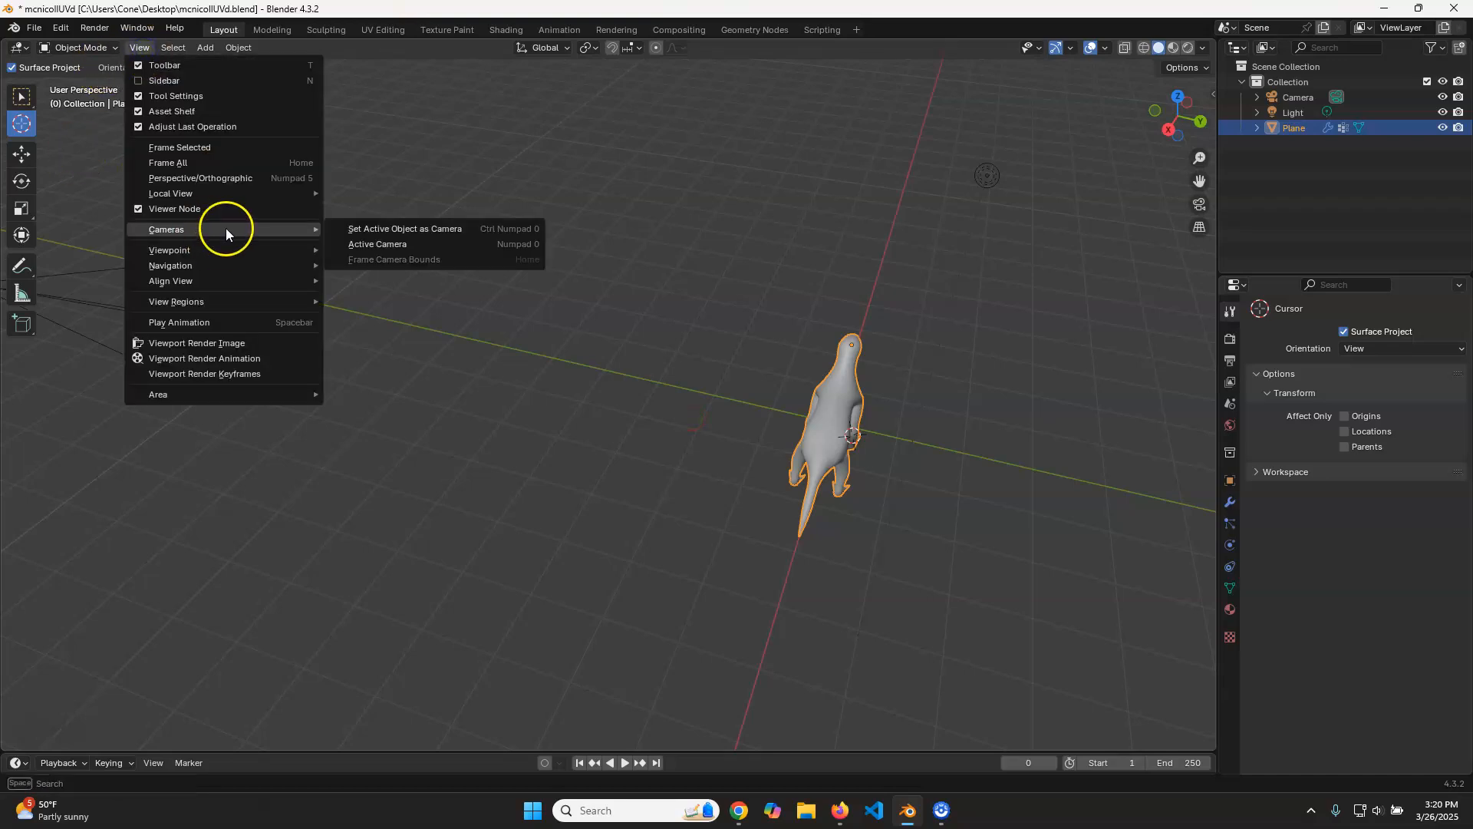
pyautogui.click(419, 240)
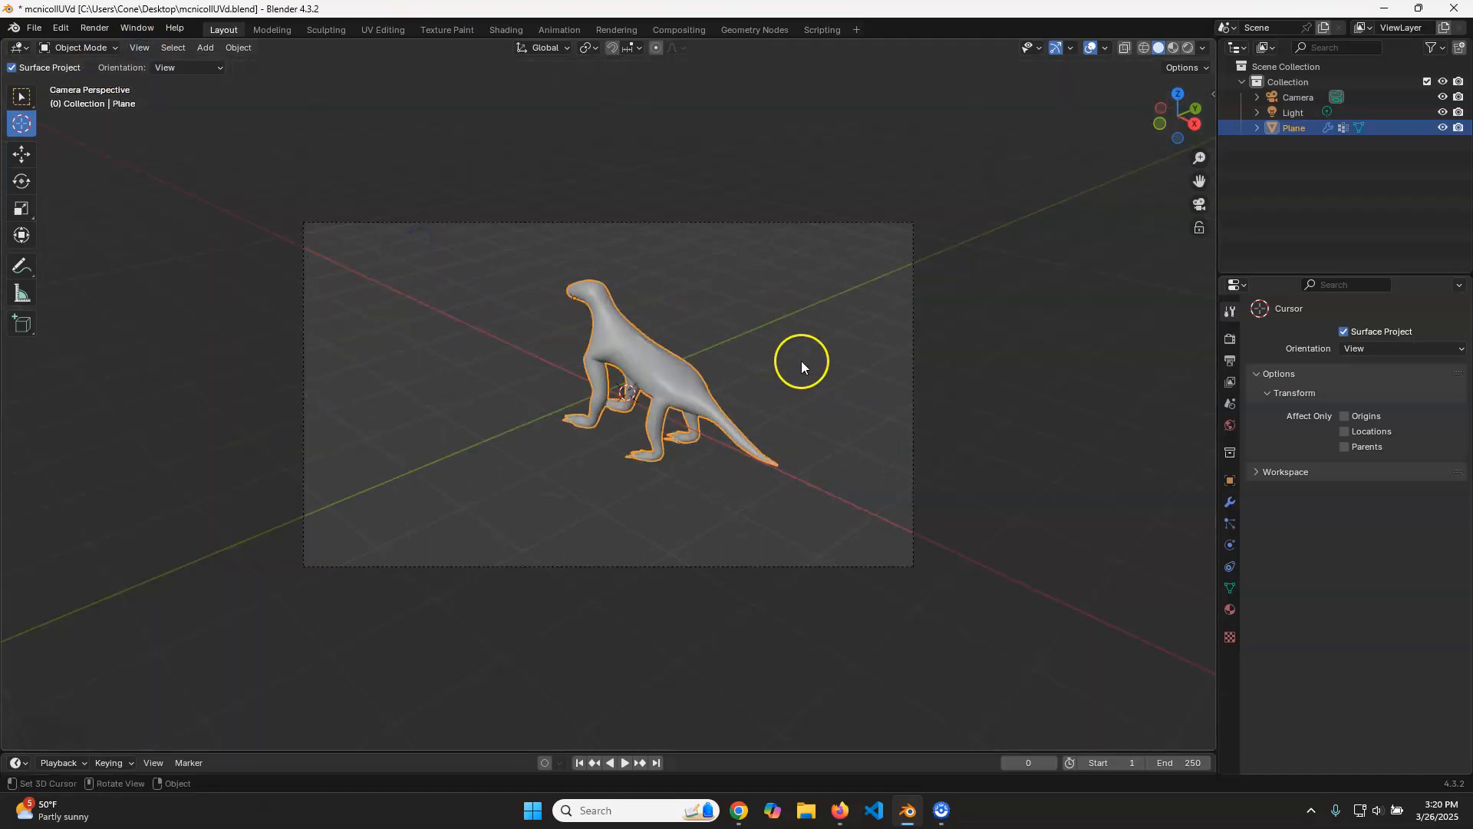
# - Lock the camera to the view and reframe it on a front three-quarter view of the whole dinosaur
pyautogui.click(1214, 94)
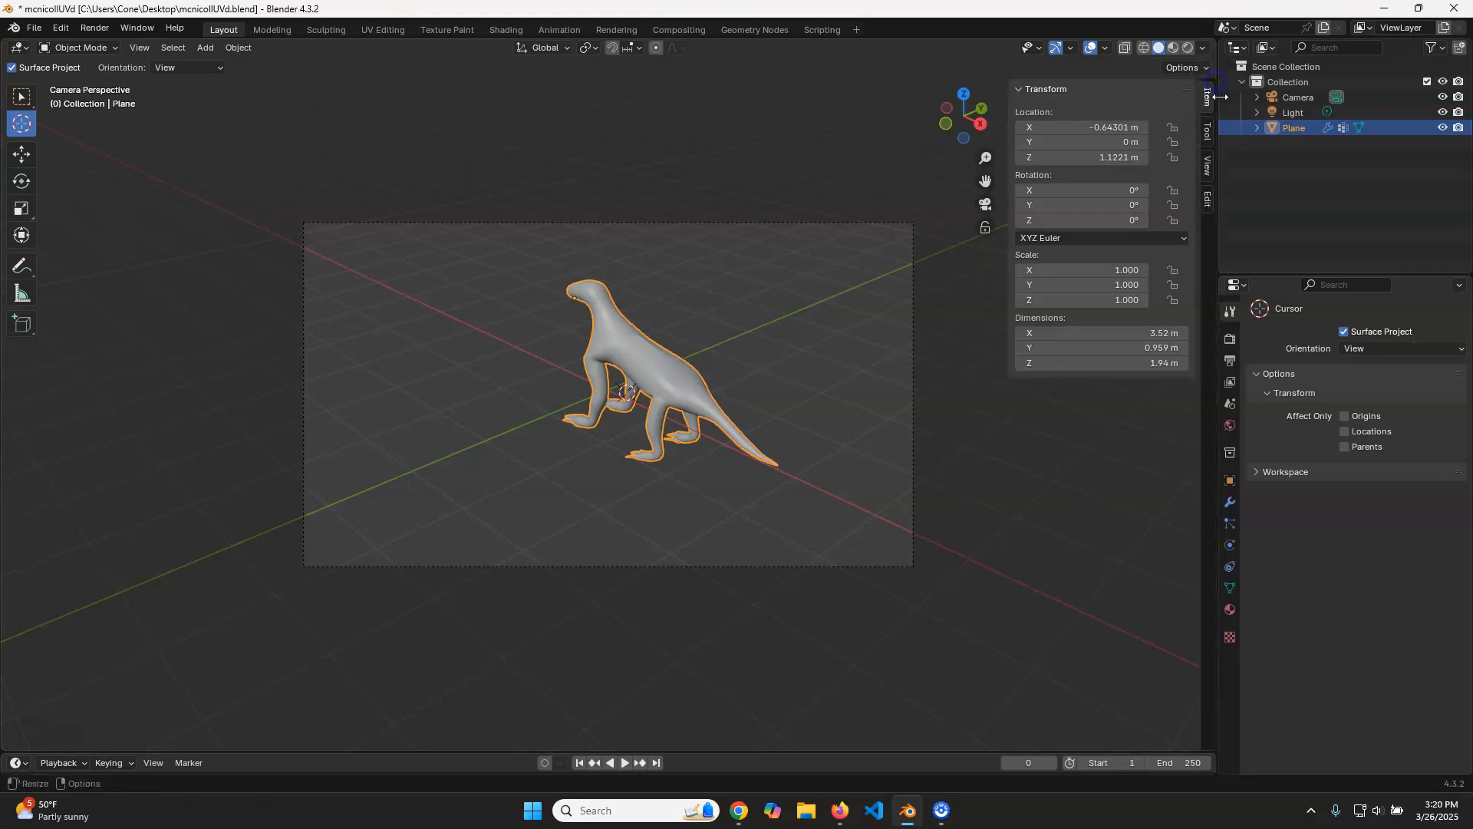
pyautogui.press('n')
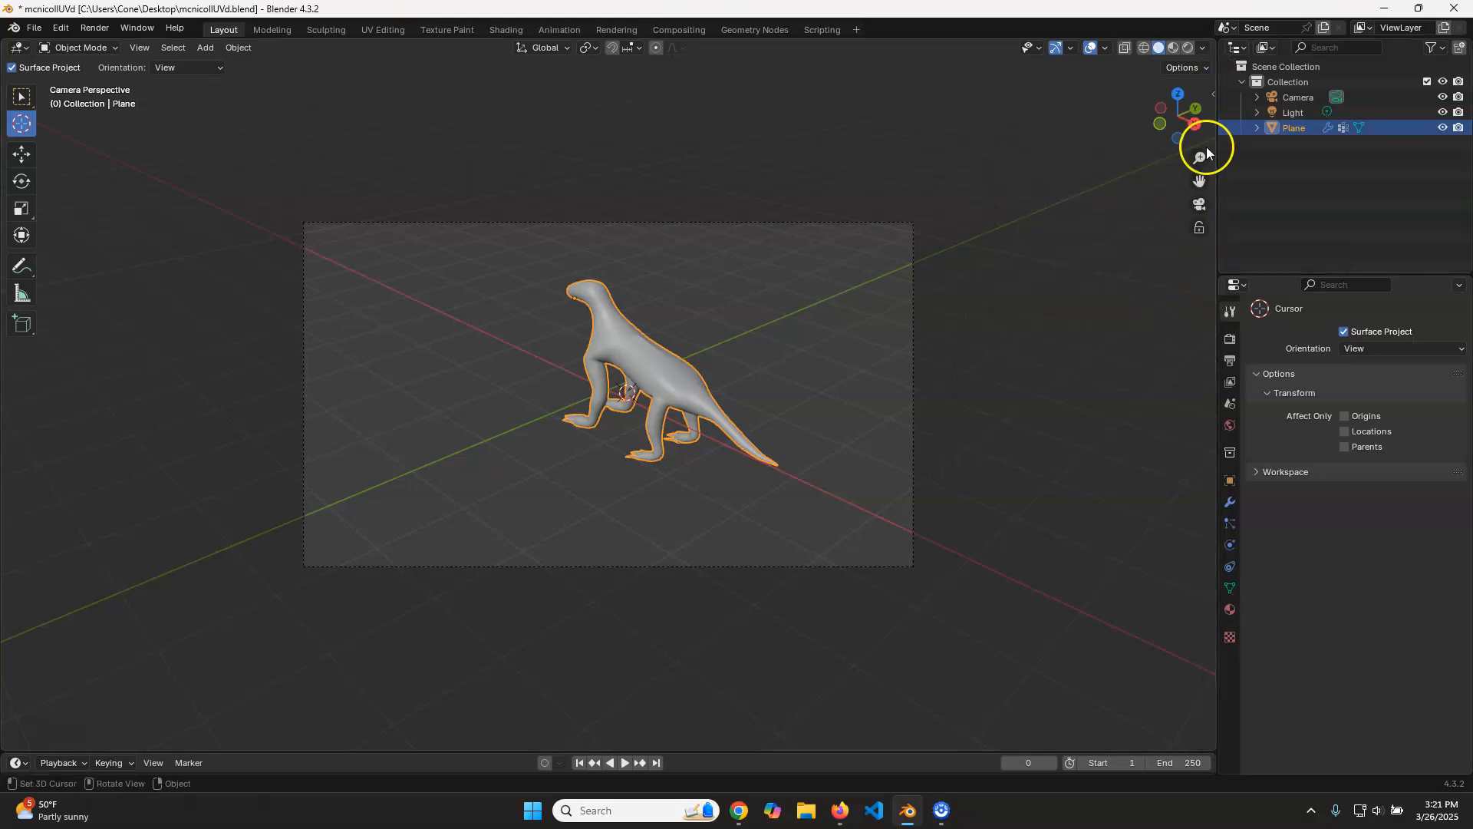
pyautogui.click(1213, 94)
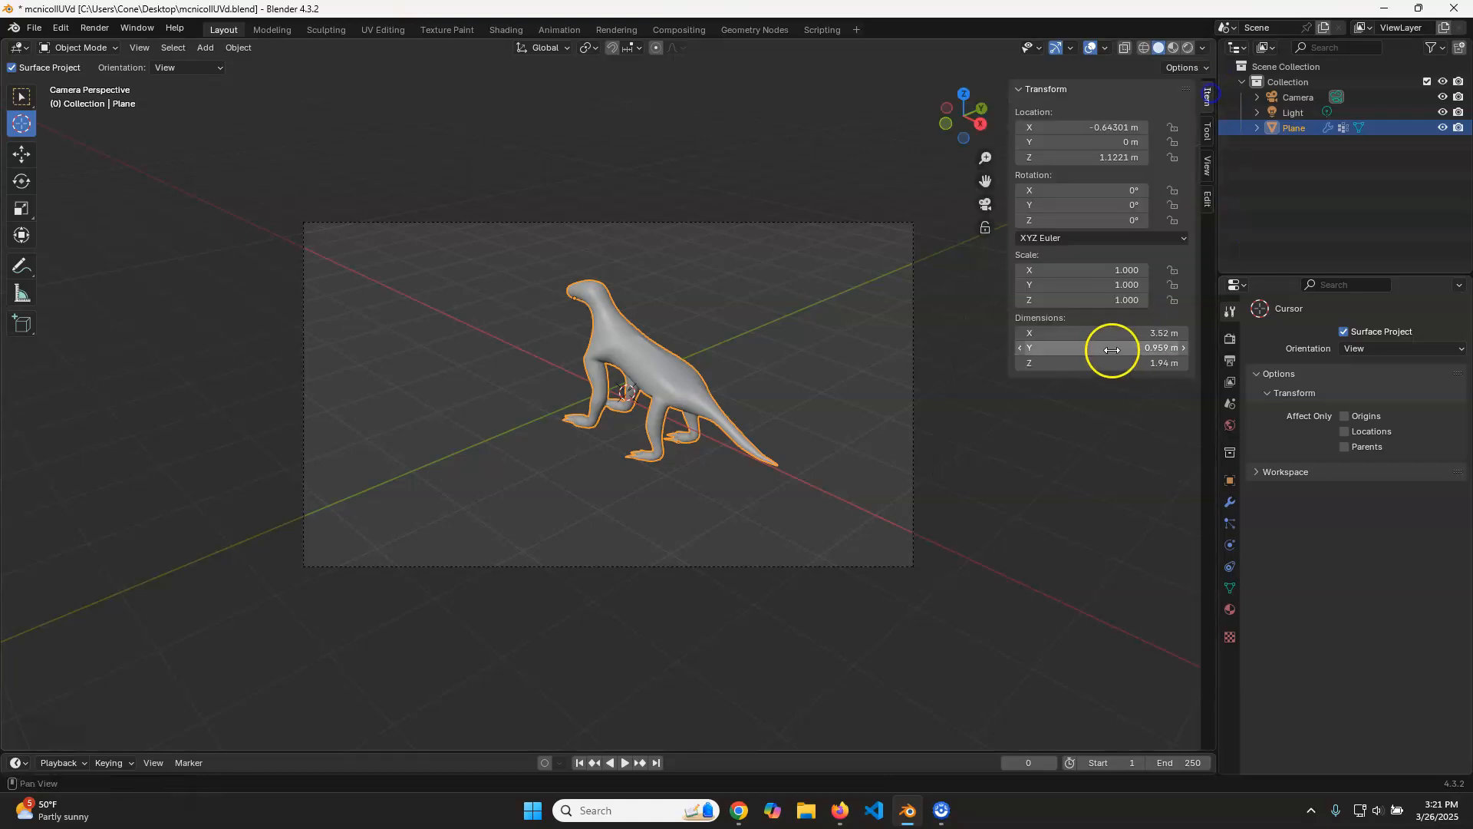
pyautogui.click(1206, 165)
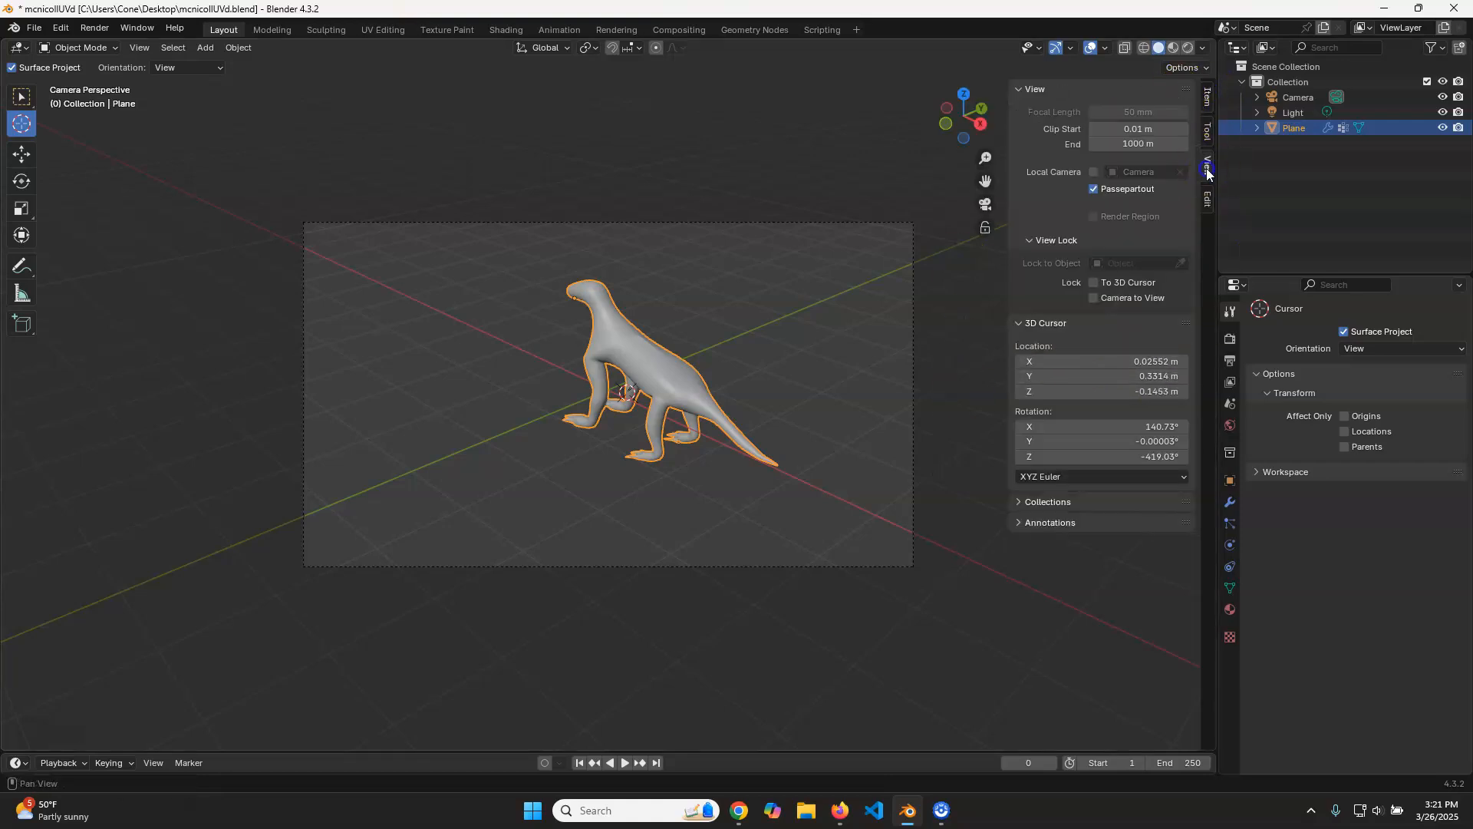
pyautogui.click(1094, 299)
pyautogui.moveTo(494, 418); pyautogui.dragTo(918, 320, button='middle')
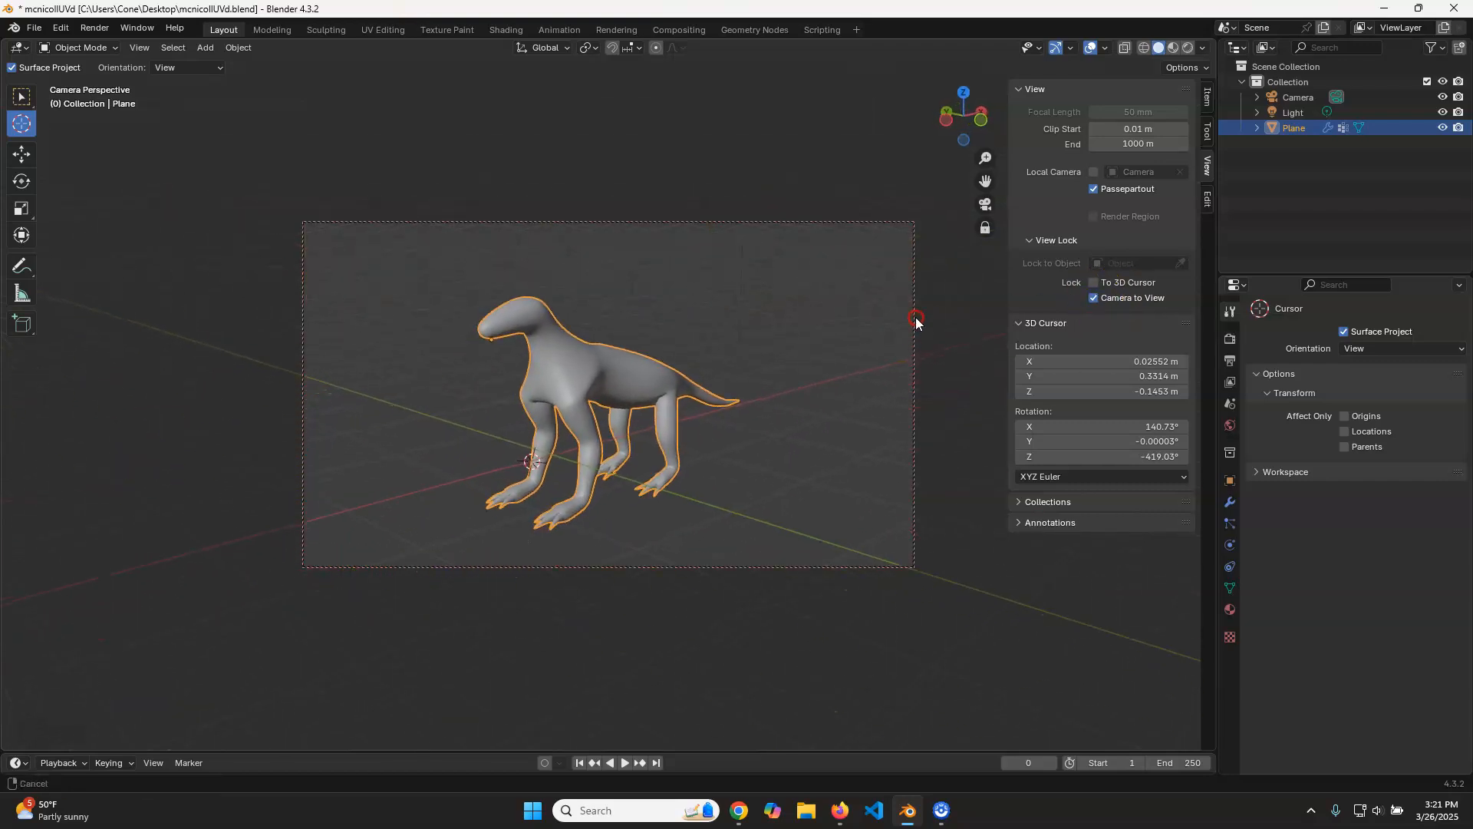
pyautogui.moveTo(757, 371)
pyautogui.mouseDown(button='middle')
pyautogui.moveTo(763, 394)
pyautogui.moveTo(737, 386)
pyautogui.mouseUp(button='middle')
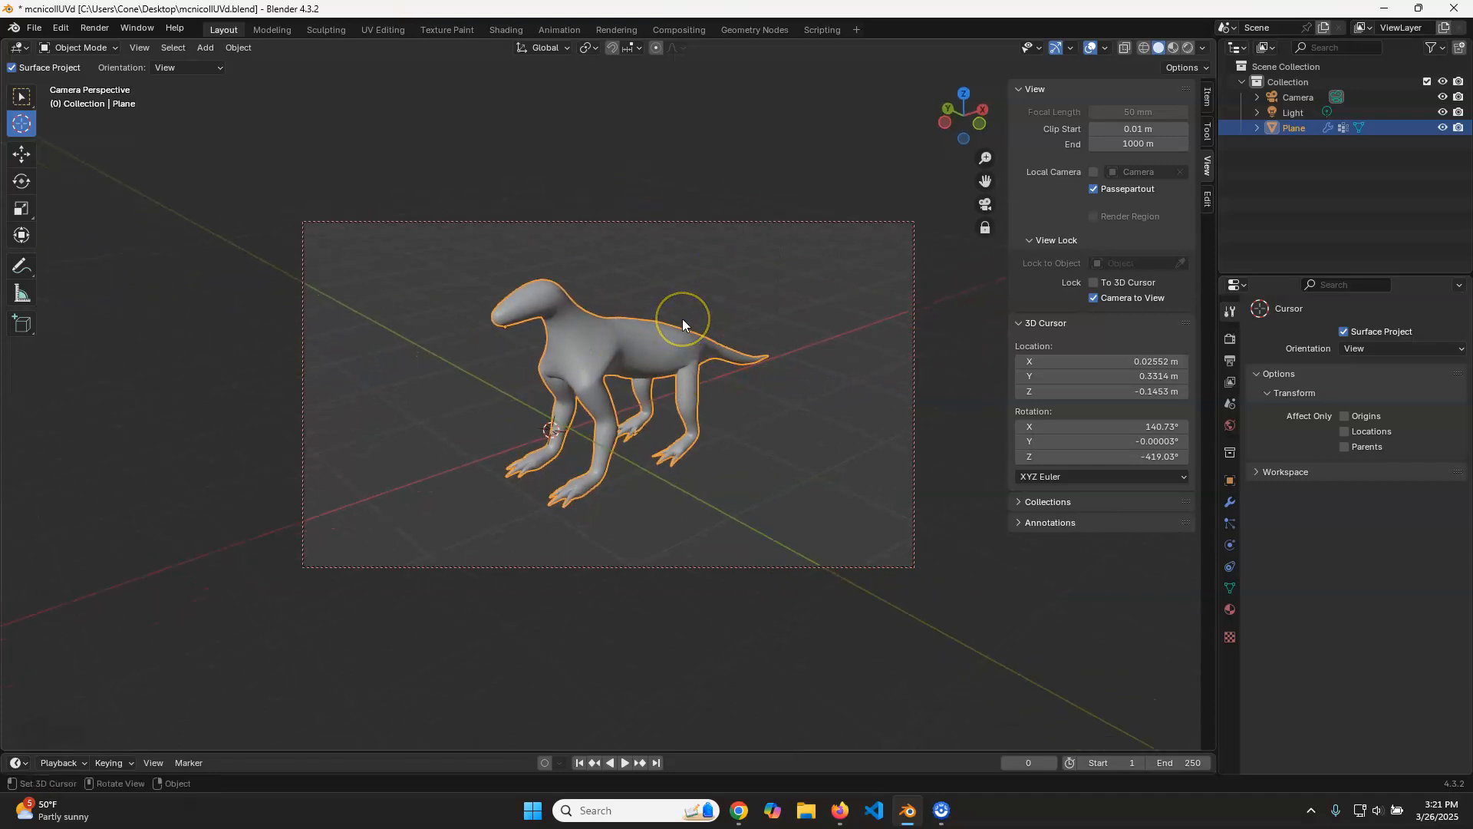
# - Show the viewport in Rendered shading, unlock the camera from the view, and check the dinosaur from outside the camera
pyautogui.click(1188, 48)
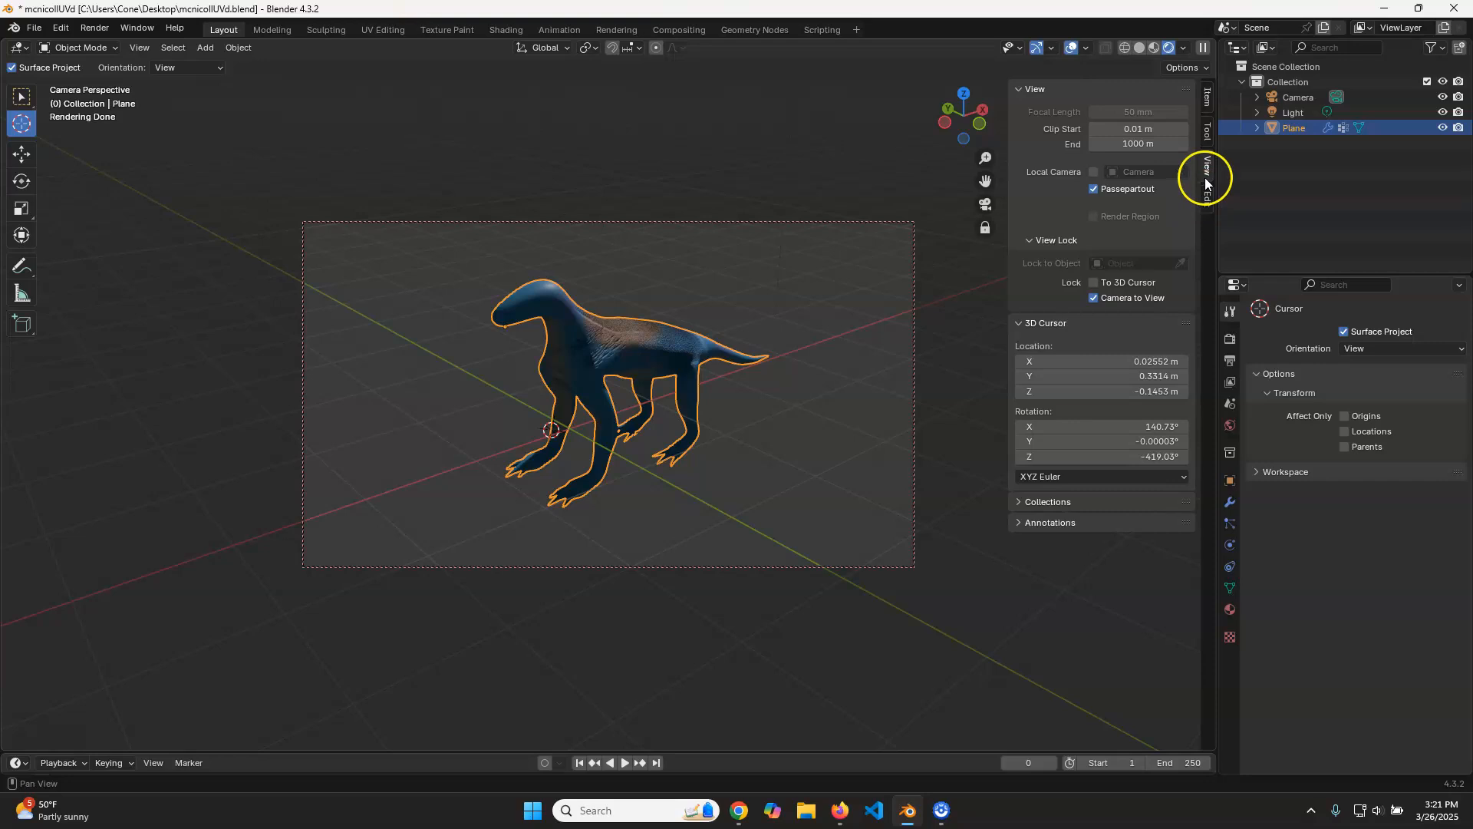
pyautogui.click(1093, 297)
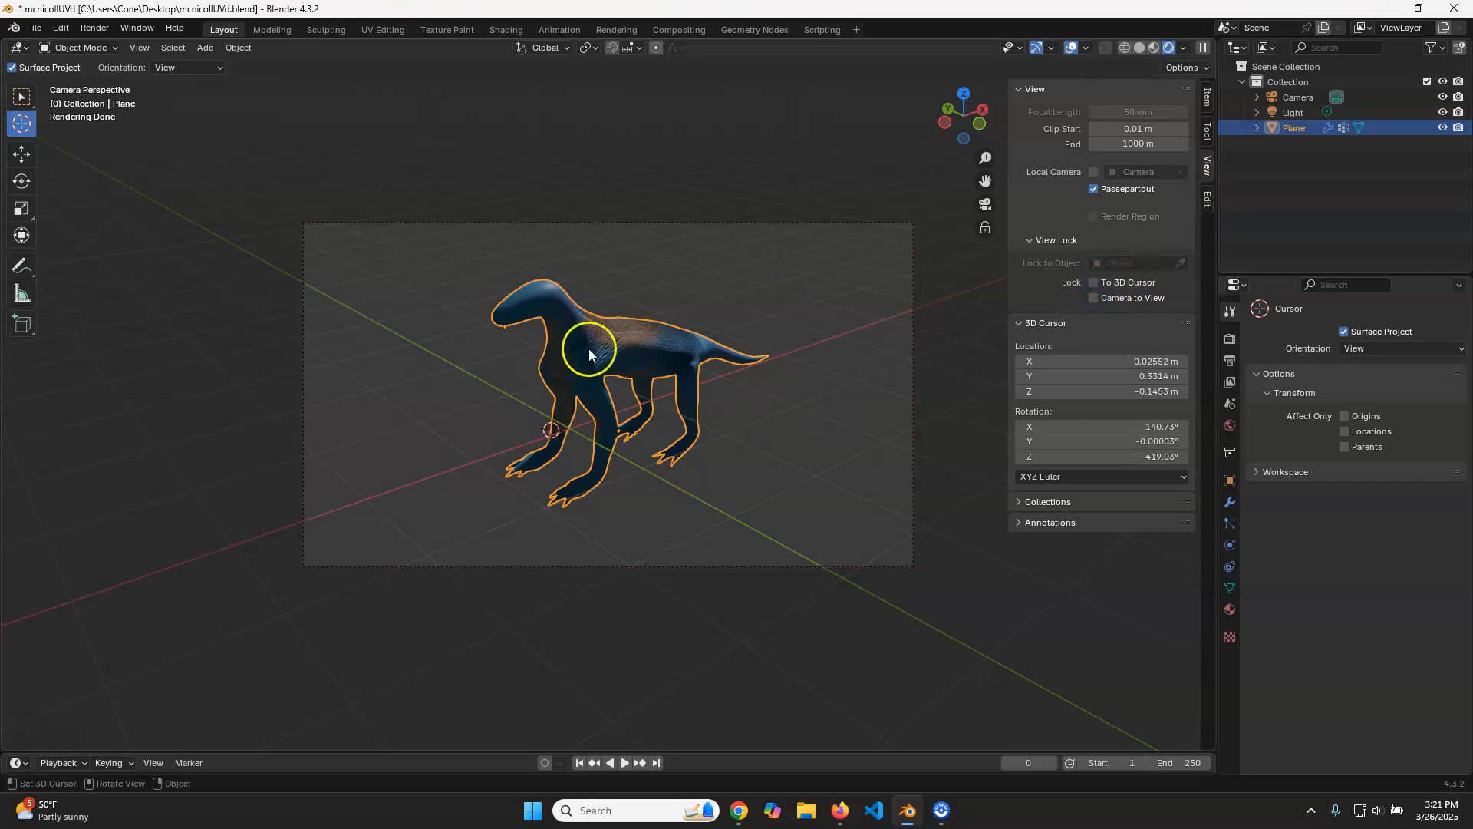
pyautogui.scroll(-4, 752, 486)
pyautogui.moveTo(752, 486)
pyautogui.mouseDown(button='middle')
pyautogui.moveTo(816, 450)
pyautogui.moveTo(798, 466)
pyautogui.moveTo(697, 454)
pyautogui.moveTo(730, 475)
pyautogui.mouseUp(button='middle')
pyautogui.scroll(3, 744, 458)
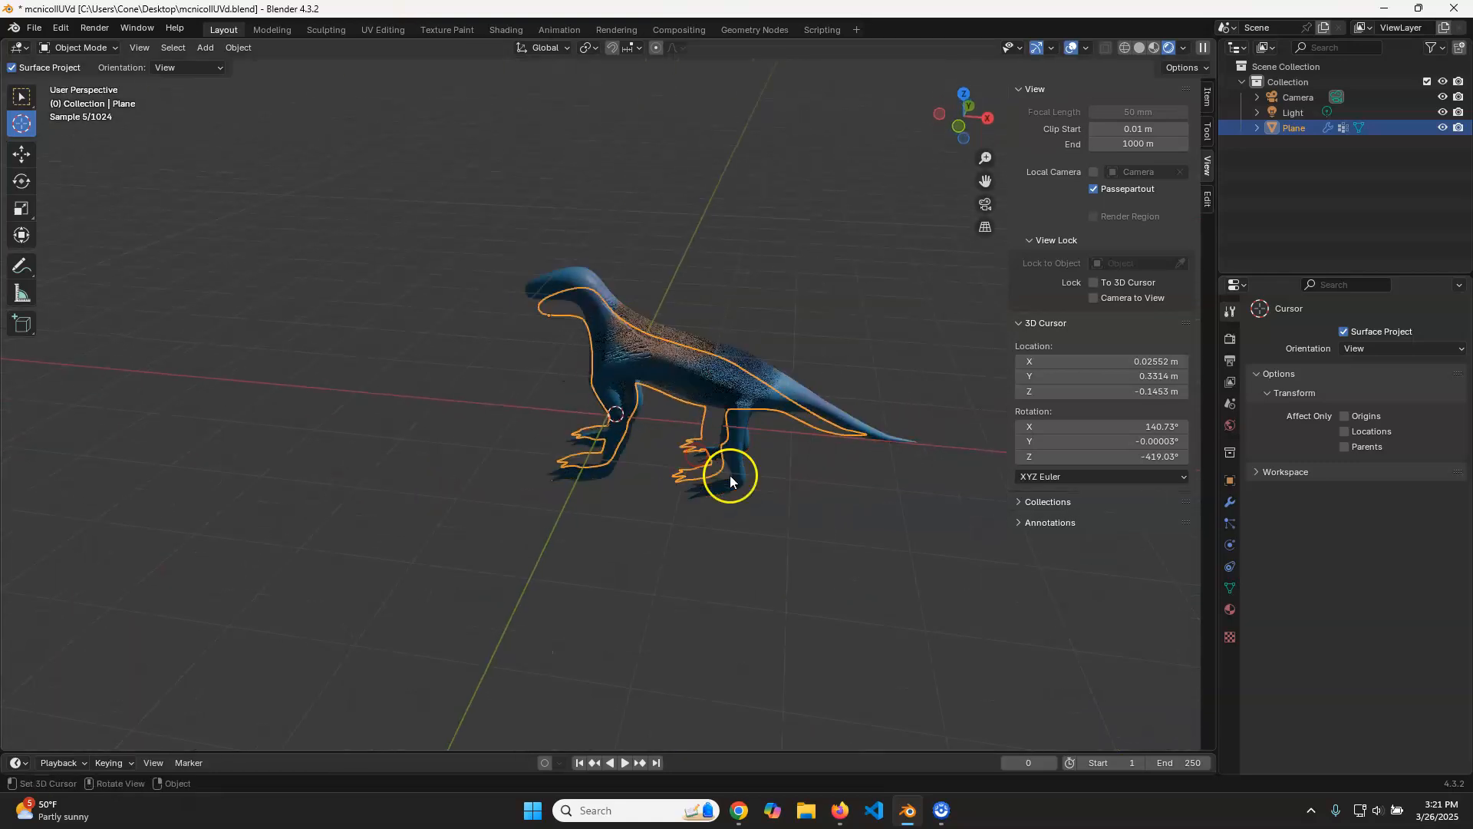
pyautogui.scroll(-2, 722, 472)
pyautogui.keyDown('shift'); pyautogui.moveTo(529, 441); pyautogui.dragTo(609, 431, button='middle'); pyautogui.keyUp('shift')
pyautogui.keyDown('shift'); pyautogui.moveTo(765, 419); pyautogui.dragTo(671, 431, button='middle'); pyautogui.keyUp('shift')
pyautogui.scroll(2, 666, 427)
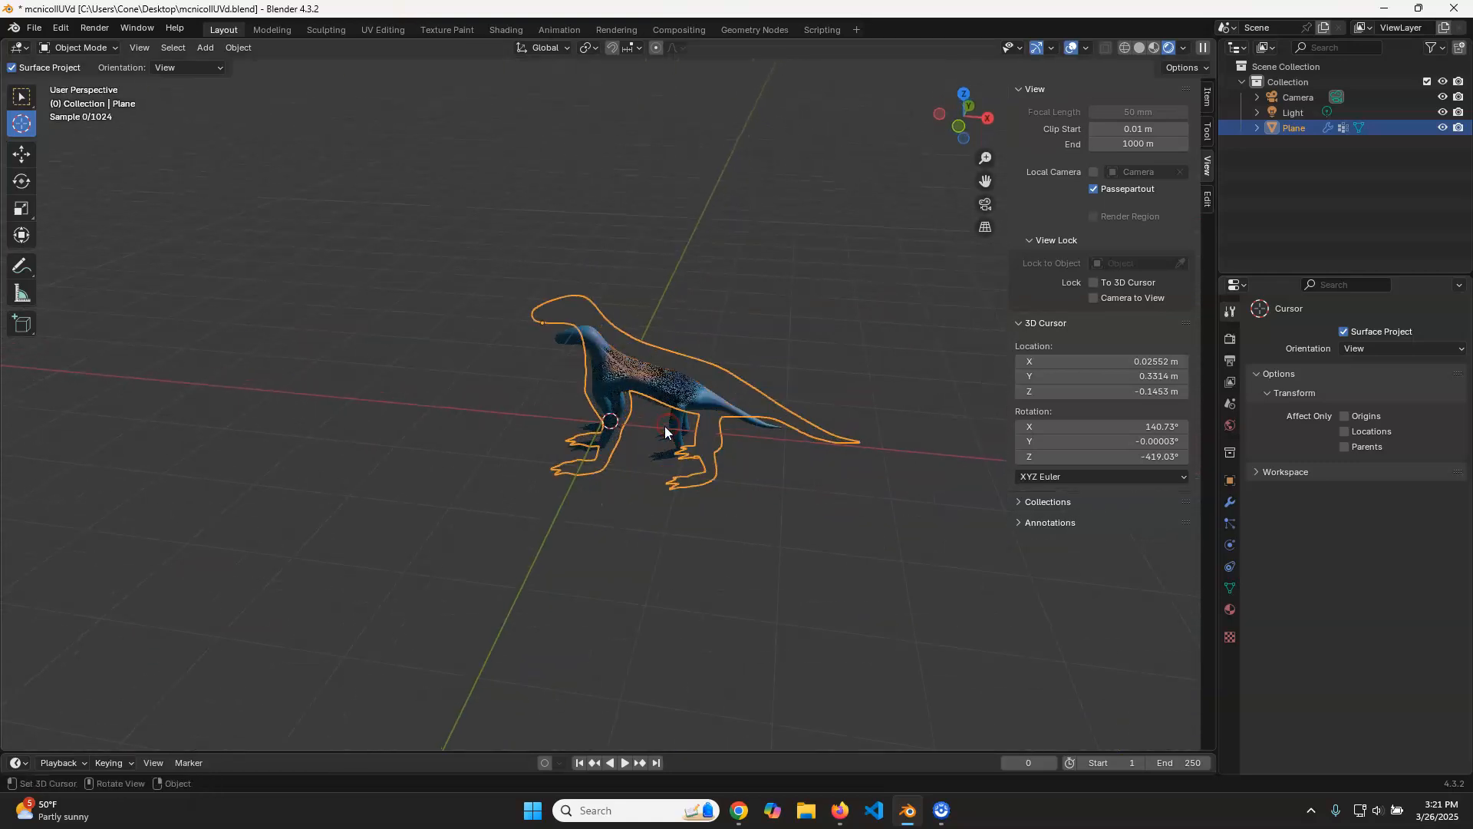
# - Return the viewport to Material Preview shading and select the light object above the dinosaur
pyautogui.click(1140, 48)
pyautogui.moveTo(508, 400)
pyautogui.mouseDown(button='middle')
pyautogui.moveTo(631, 373)
pyautogui.moveTo(658, 400)
pyautogui.mouseUp(button='middle')
pyautogui.scroll(-1, 719, 326)
pyautogui.keyDown('shift'); pyautogui.moveTo(720, 325); pyautogui.dragTo(717, 447, button='middle'); pyautogui.keyUp('shift')
pyautogui.scroll(-2, 734, 327)
pyautogui.click(638, 180)
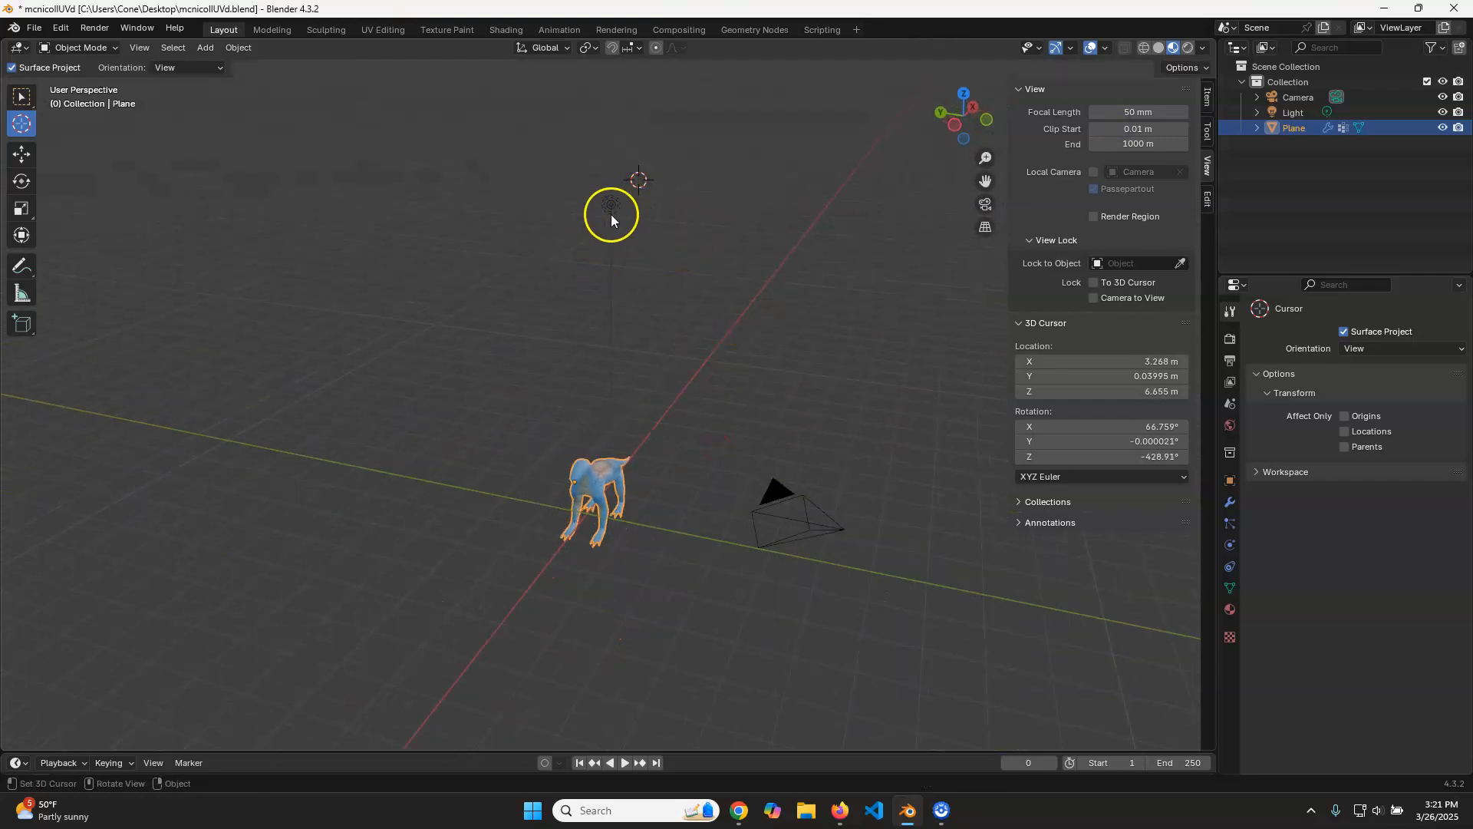
pyautogui.click(737, 186)
pyautogui.rightClick(715, 215)
pyautogui.click(850, 174)
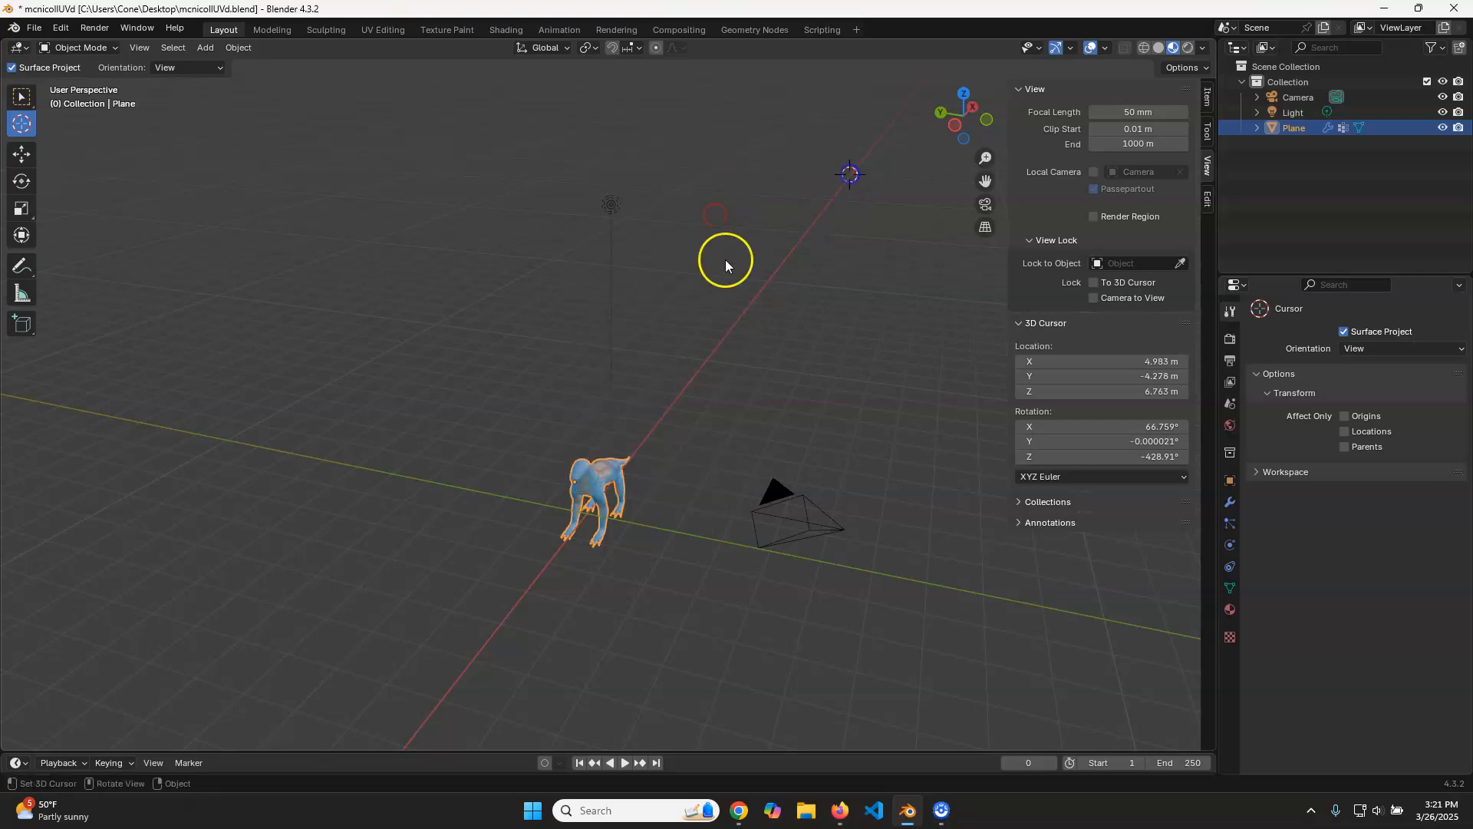
pyautogui.click(611, 205)
pyautogui.click(1297, 114)
pyautogui.scroll(2, 618, 219)
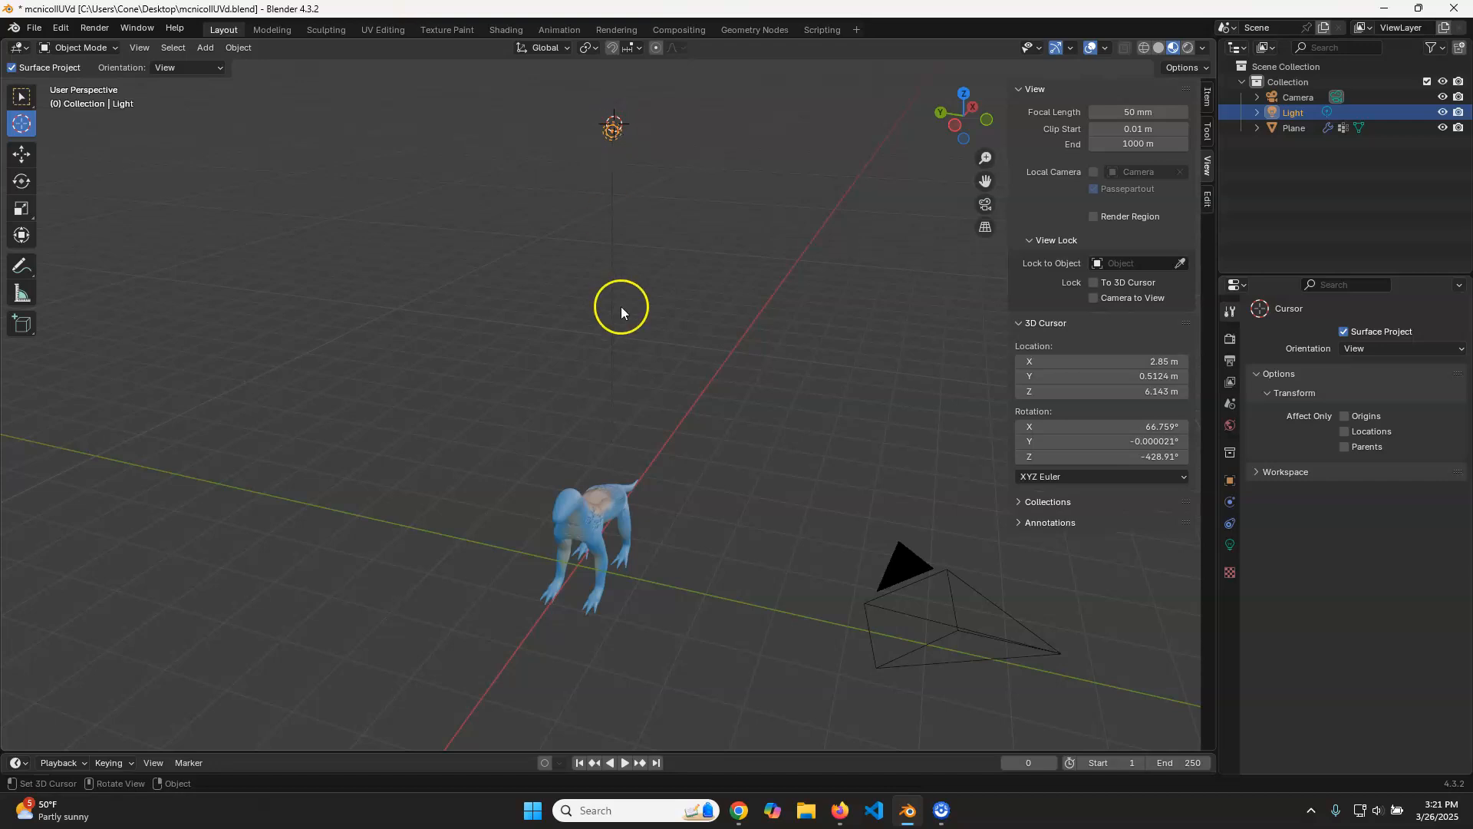
# - Move the light from behind the dinosaur's tail toward its head, as seen from above
pyautogui.moveTo(678, 310); pyautogui.dragTo(555, 229, button='middle')
pyautogui.moveTo(543, 155); pyautogui.dragTo(697, 404, button='middle')
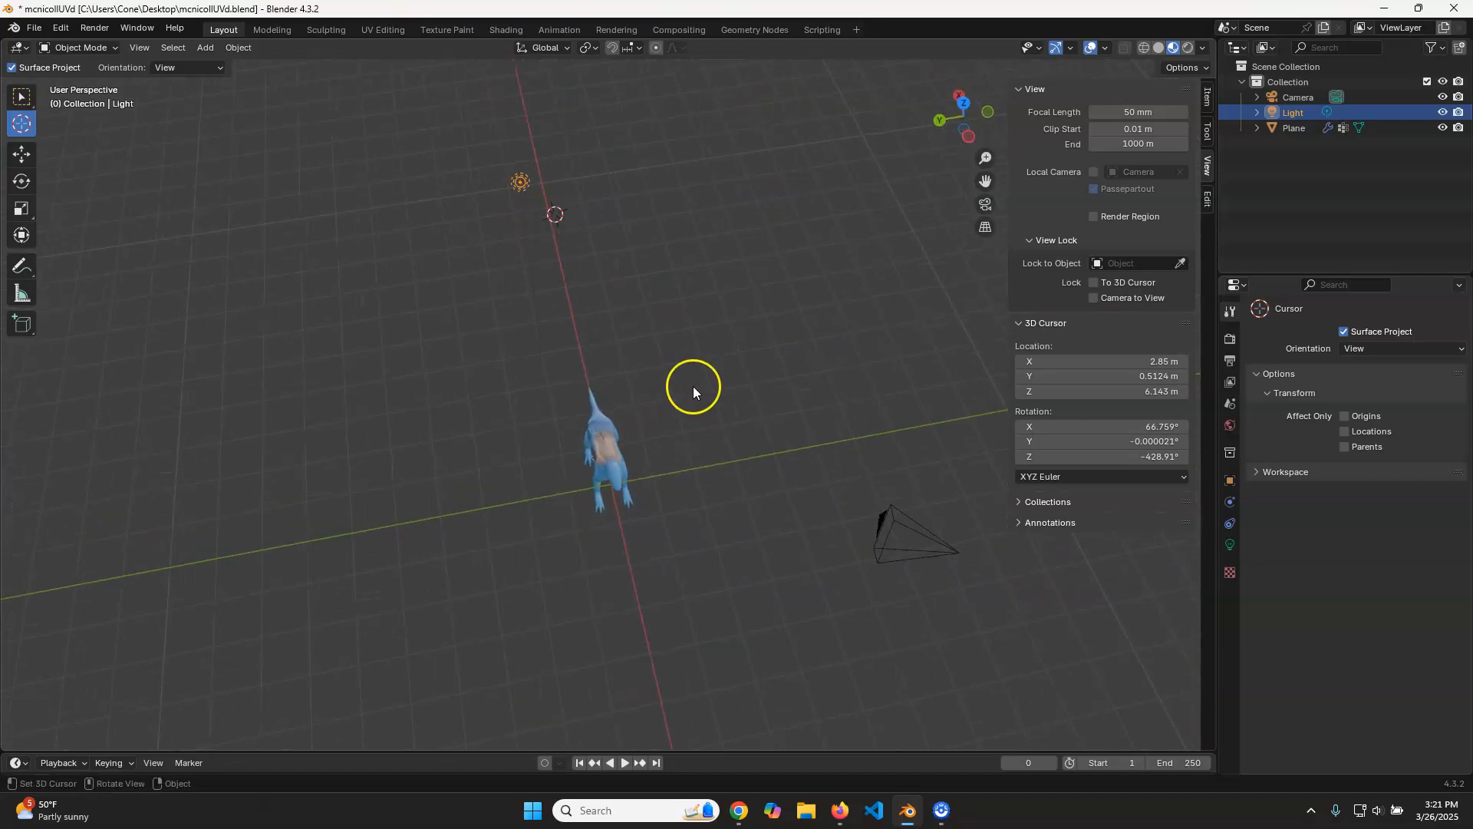
pyautogui.moveTo(770, 349); pyautogui.dragTo(711, 426, button='middle')
pyautogui.press('g')
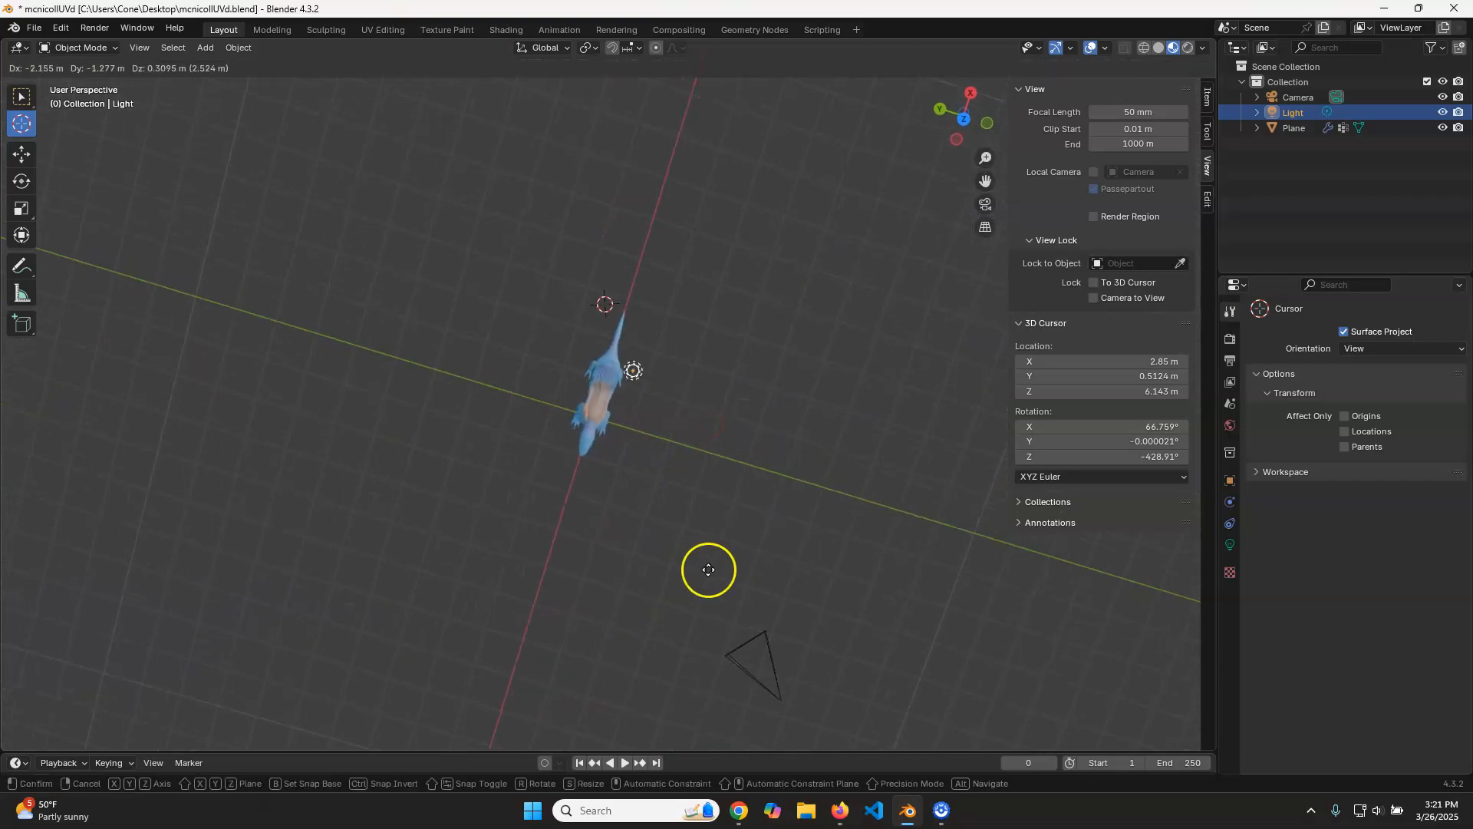
pyautogui.click(720, 741)
# - Lower the light so it sits closer above the dinosaur's head
pyautogui.moveTo(766, 583); pyautogui.dragTo(901, 417, button='middle')
pyautogui.moveTo(592, 438); pyautogui.dragTo(634, 302, button='middle')
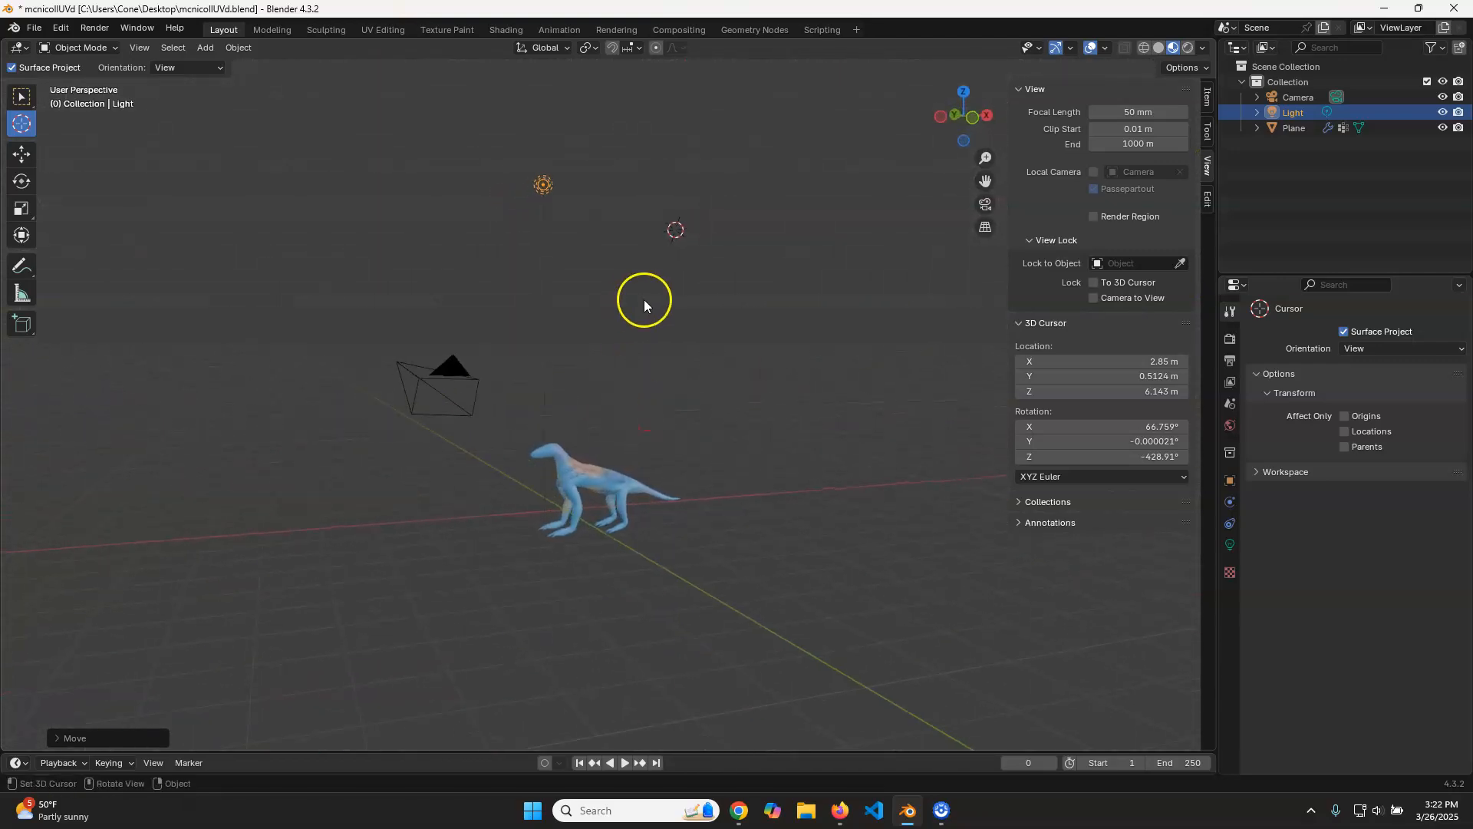
pyautogui.press('g')
pyautogui.click(617, 408)
pyautogui.moveTo(617, 409); pyautogui.dragTo(684, 450, button='middle')
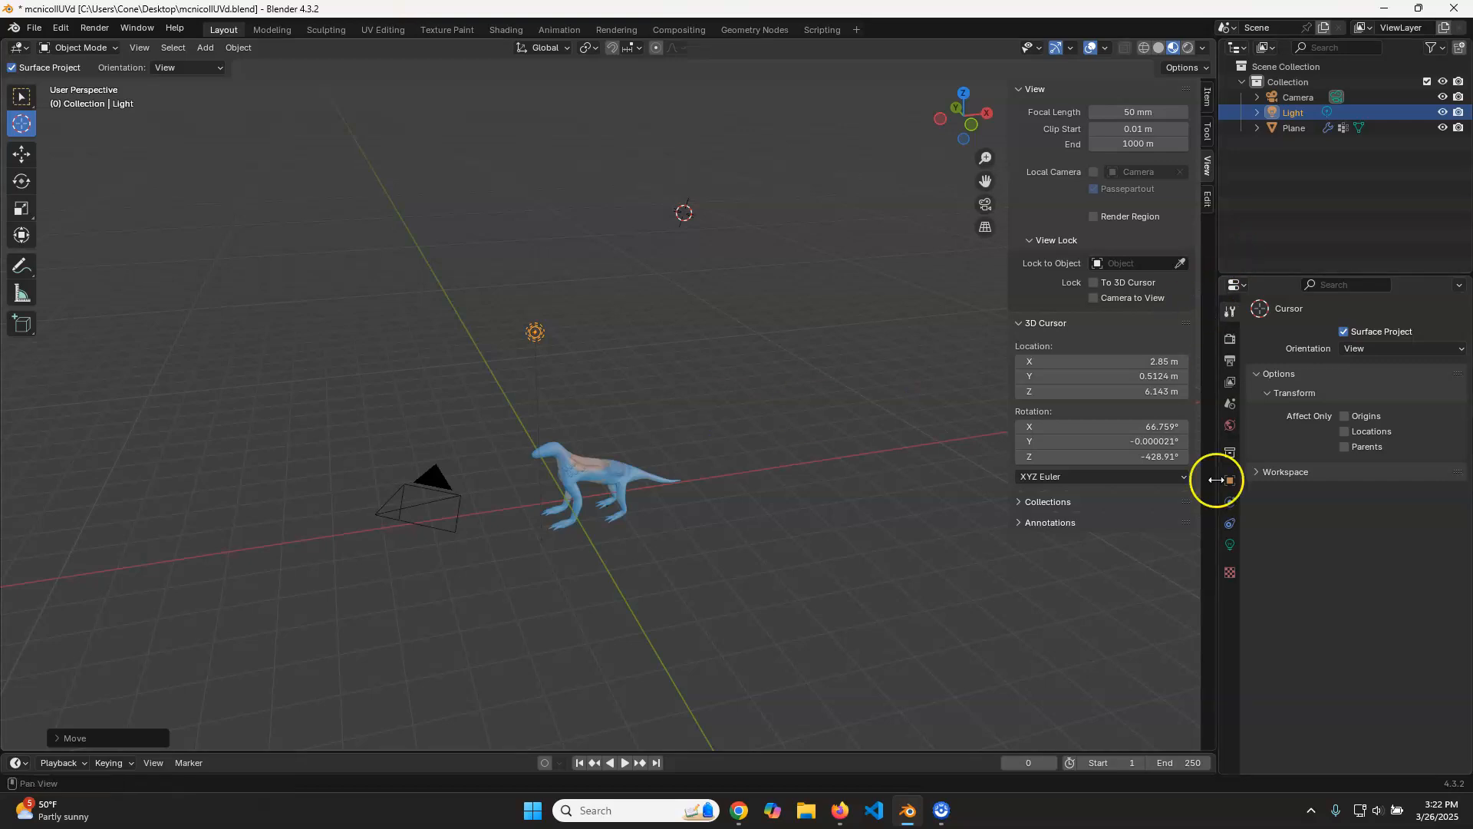
# - Open the light's data settings and display the viewport in Rendered shading
pyautogui.click(1231, 546)
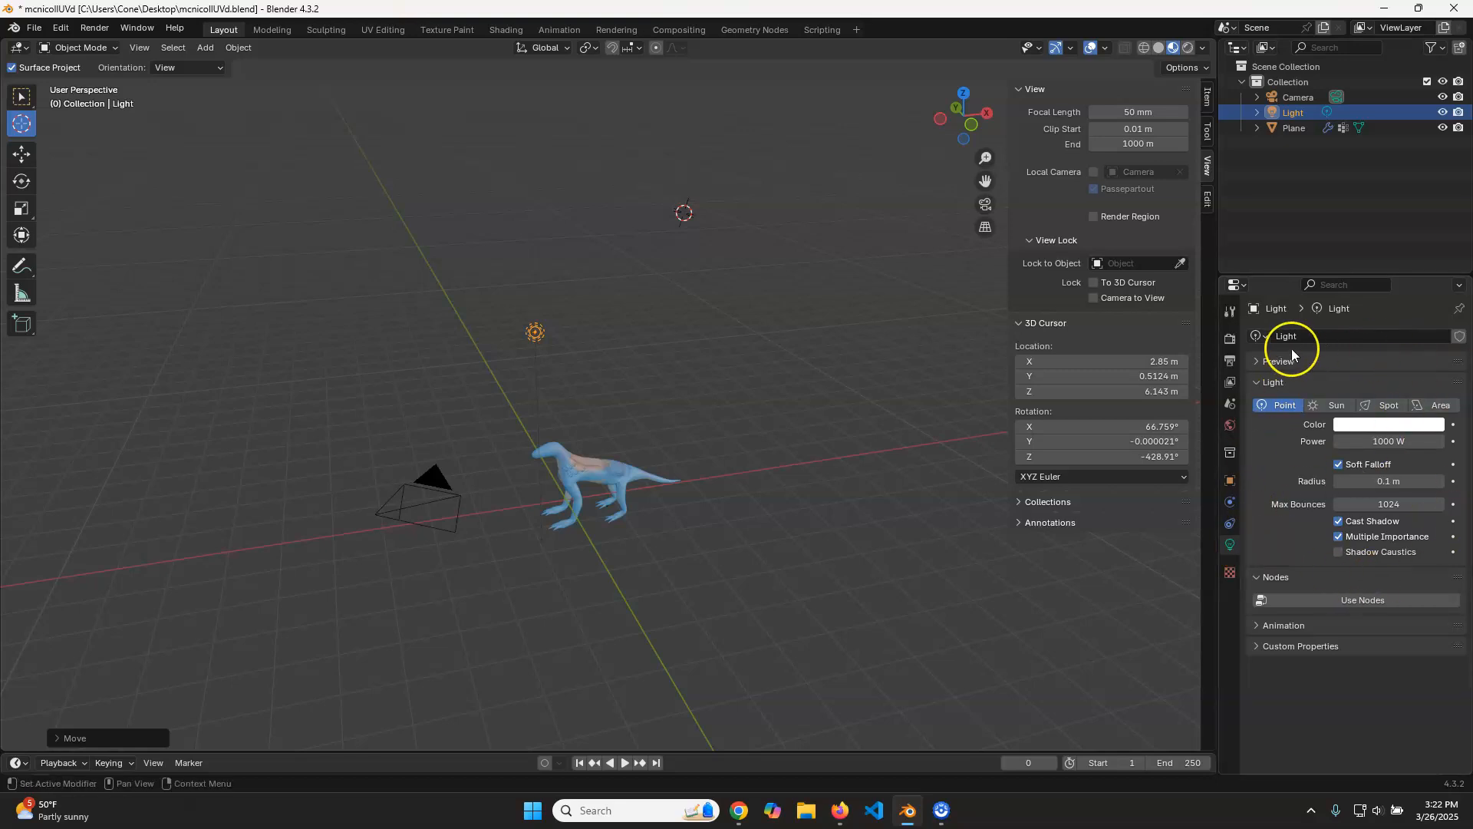
pyautogui.moveTo(637, 552)
pyautogui.mouseDown(button='middle')
pyautogui.moveTo(587, 569)
pyautogui.moveTo(783, 532)
pyautogui.moveTo(781, 569)
pyautogui.moveTo(701, 537)
pyautogui.mouseUp(button='middle')
pyautogui.click(1188, 48)
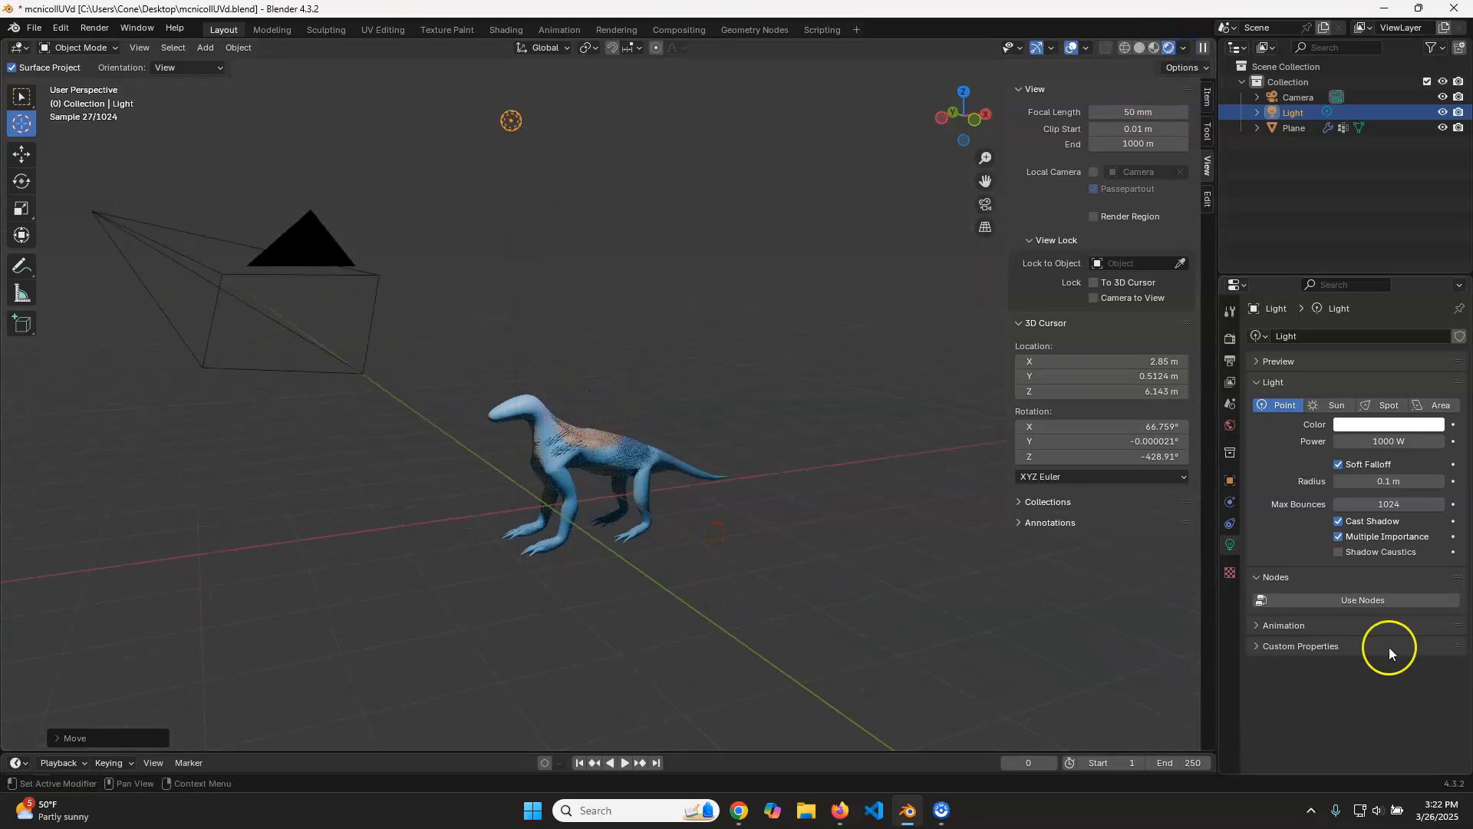
pyautogui.click(1398, 425)
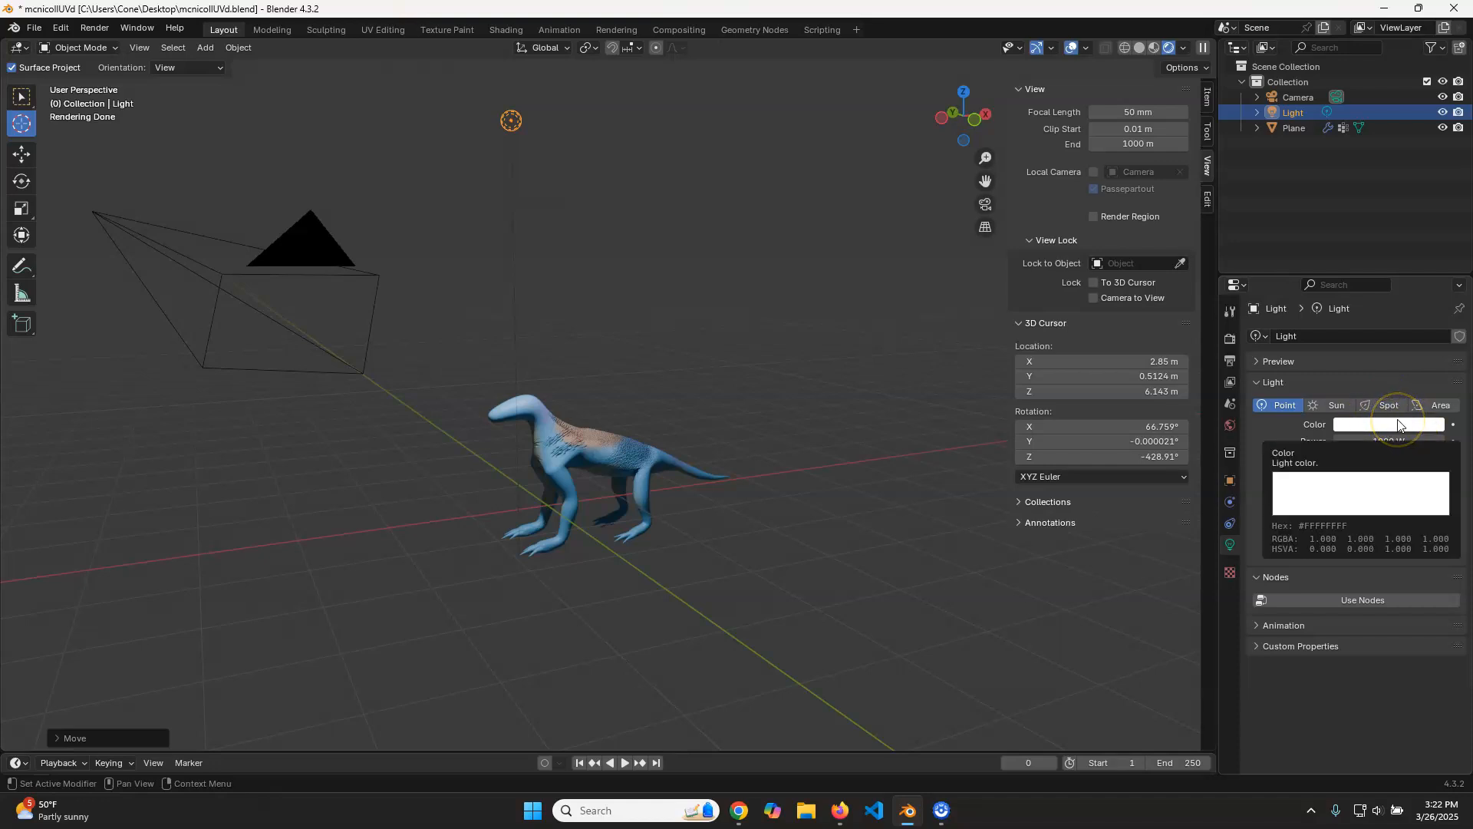
# - Try the Sun type on the light with a changed beam direction, and undo both changes
pyautogui.click(1320, 411)
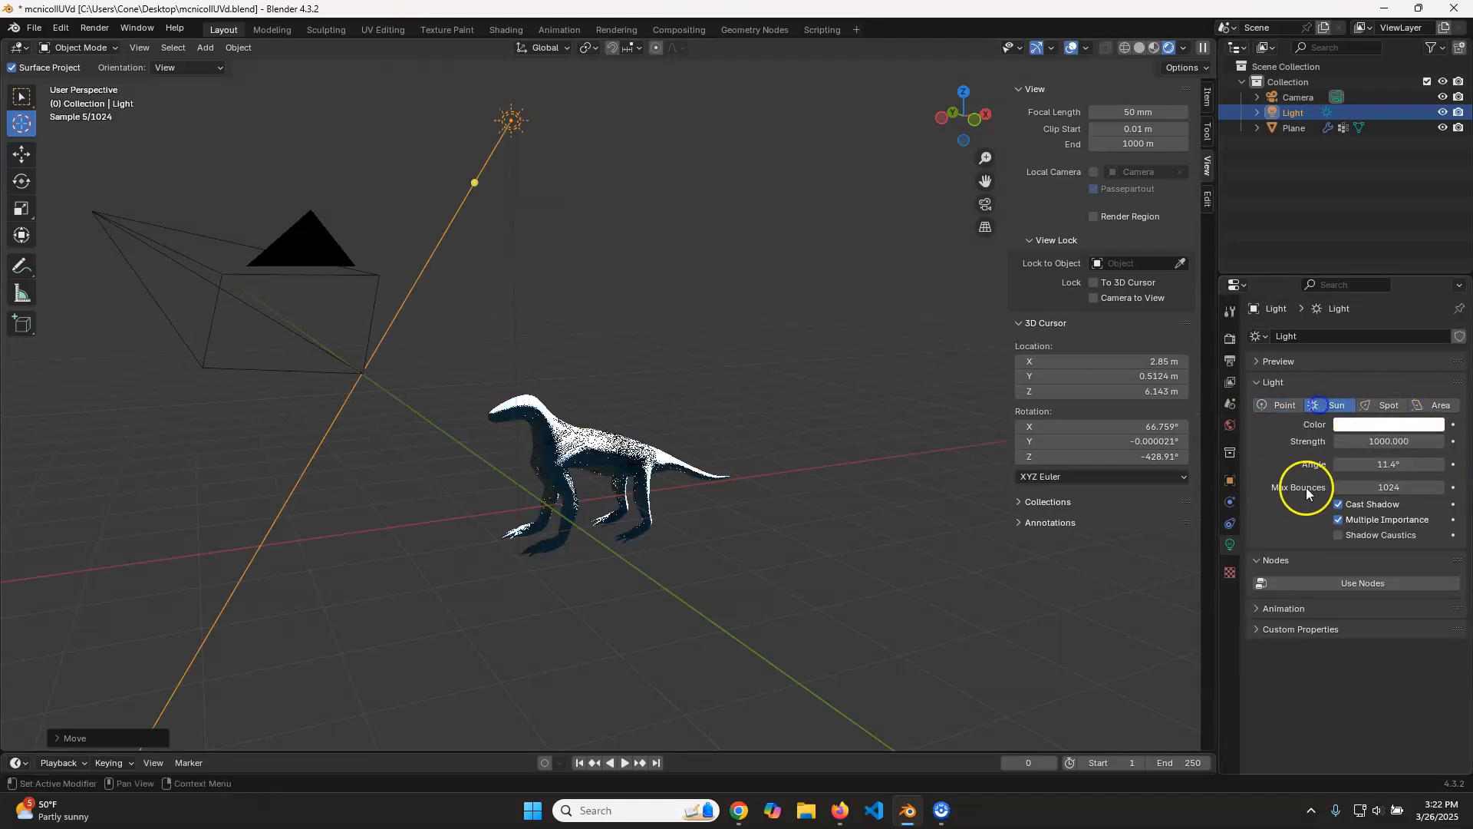
pyautogui.moveTo(477, 183); pyautogui.dragTo(433, 167)
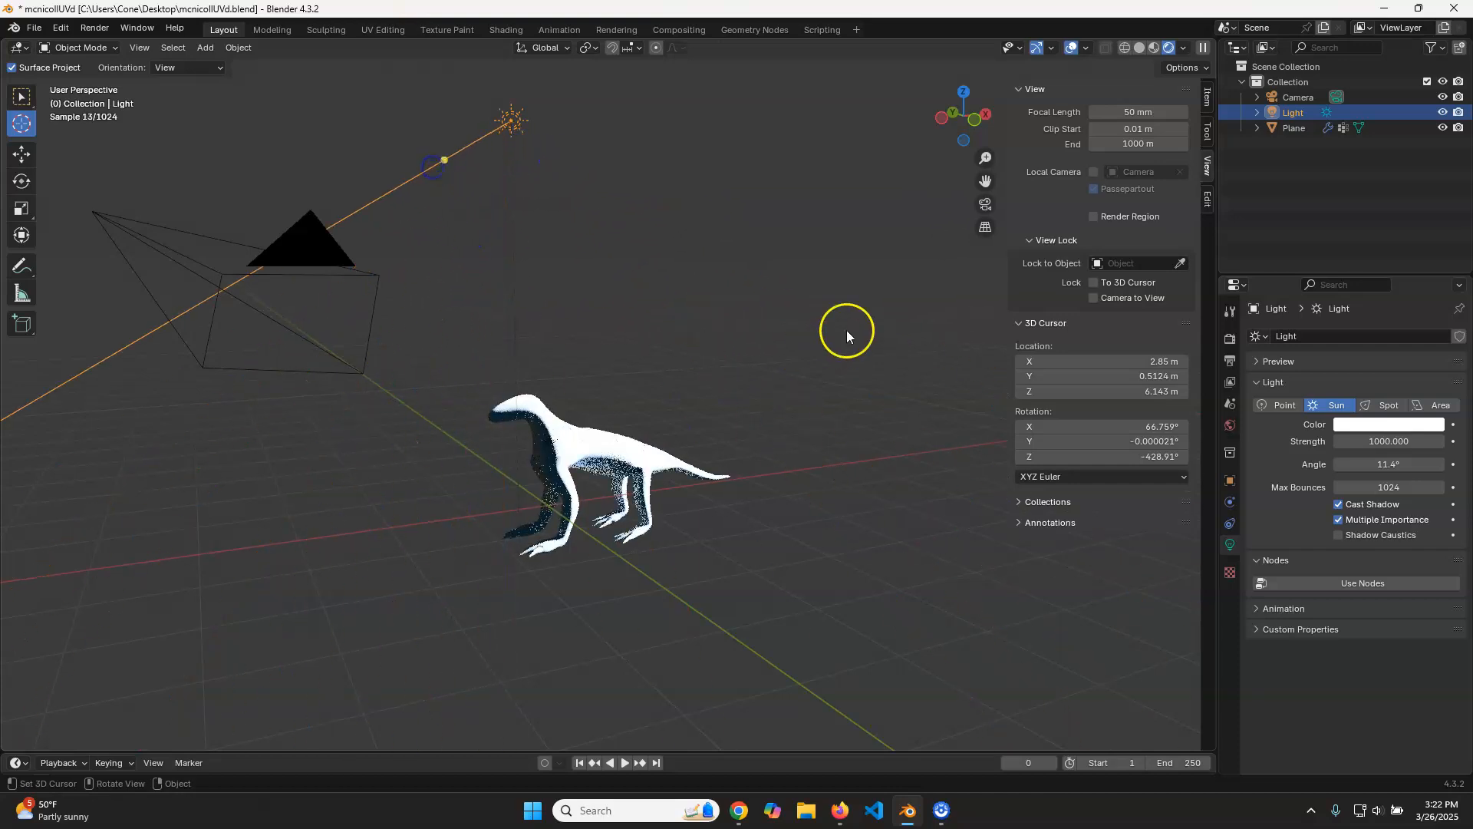
pyautogui.hotkey('ctrl', 'z')
pyautogui.hotkey('ctrl', 'z')
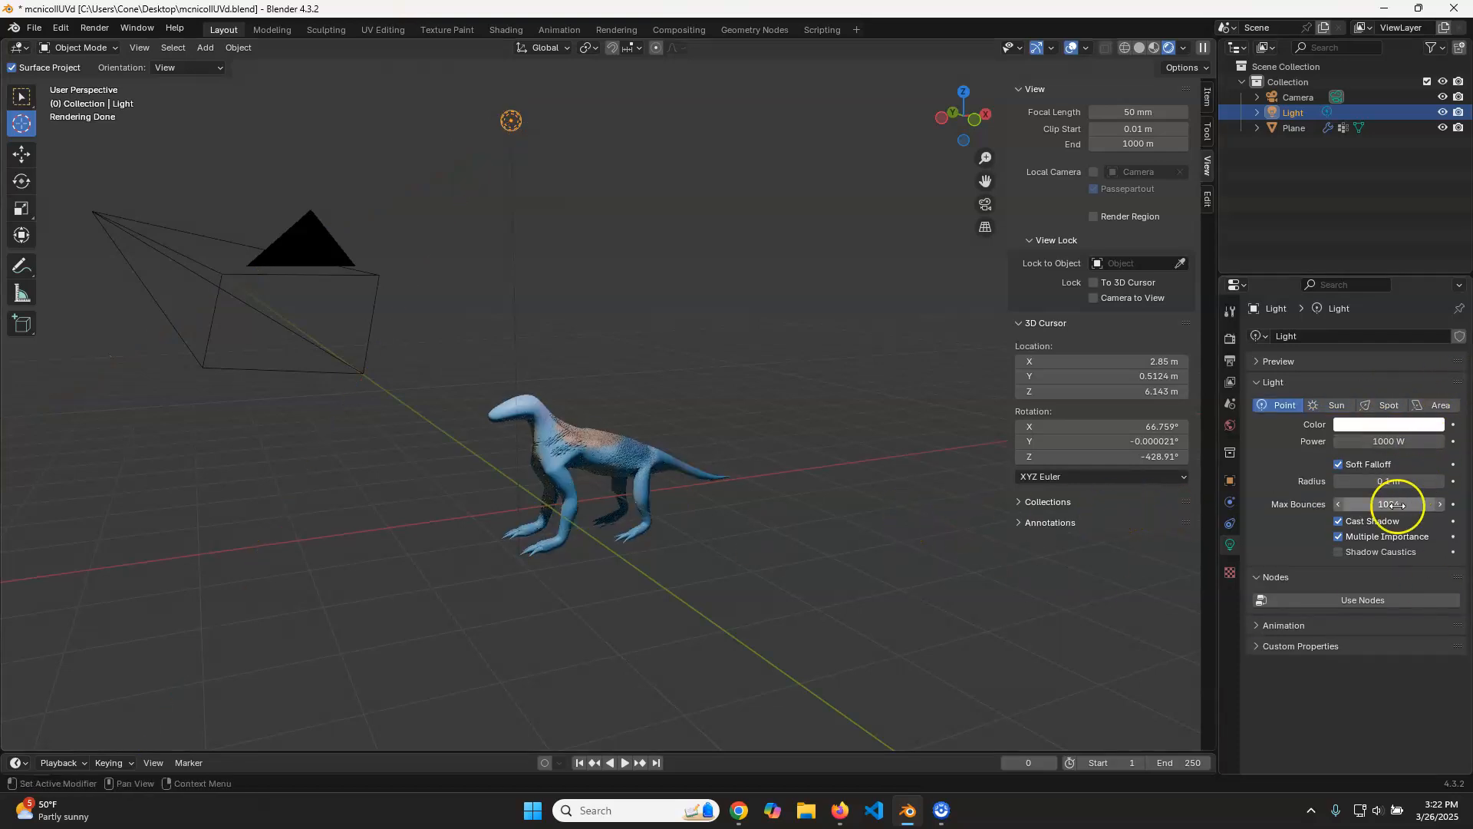
# - Try the Area type on the light and return it to Point
pyautogui.click(1443, 404)
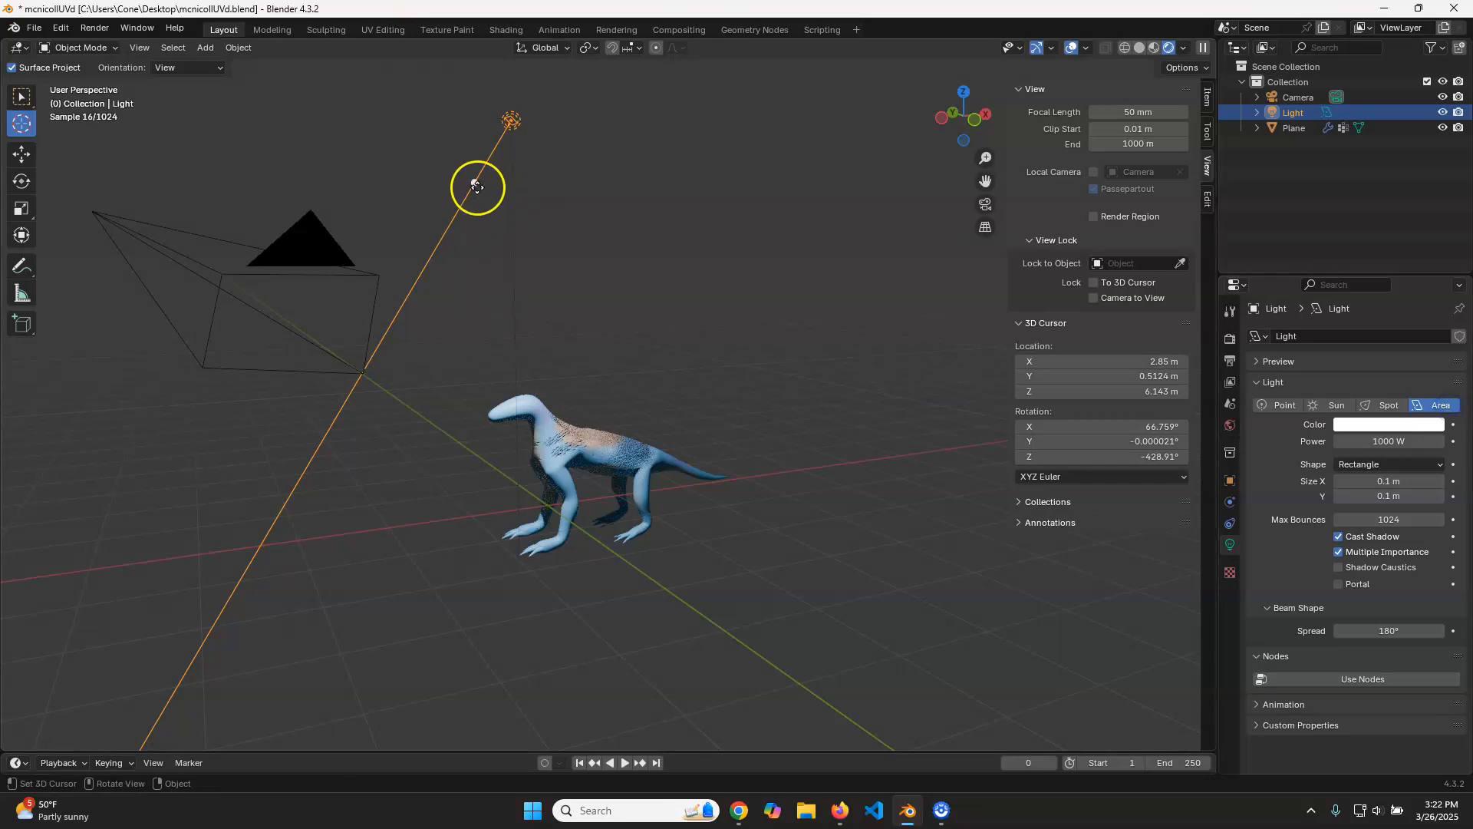
pyautogui.click(1277, 404)
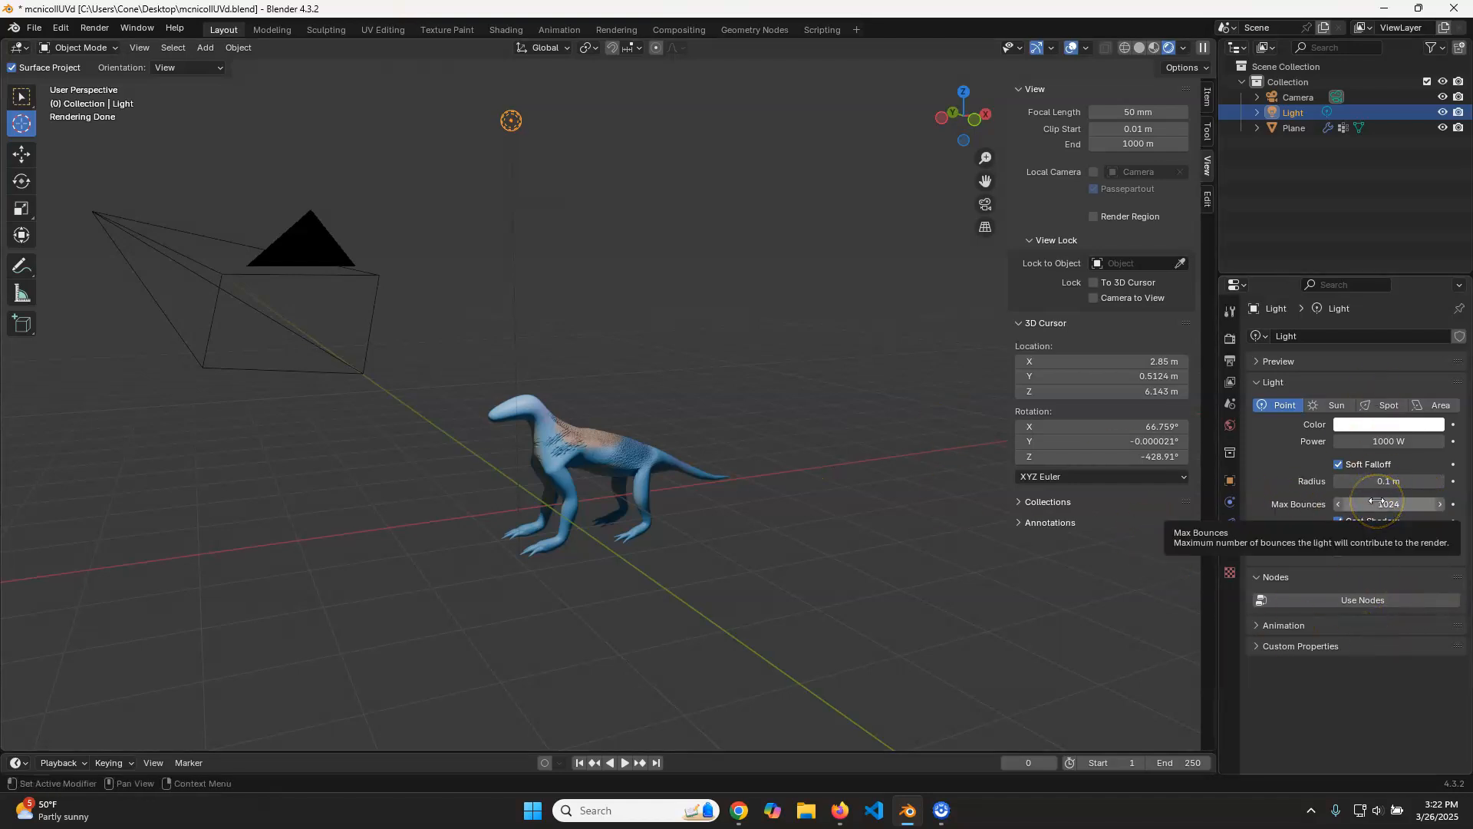
pyautogui.moveTo(666, 554); pyautogui.dragTo(708, 570, button='middle')
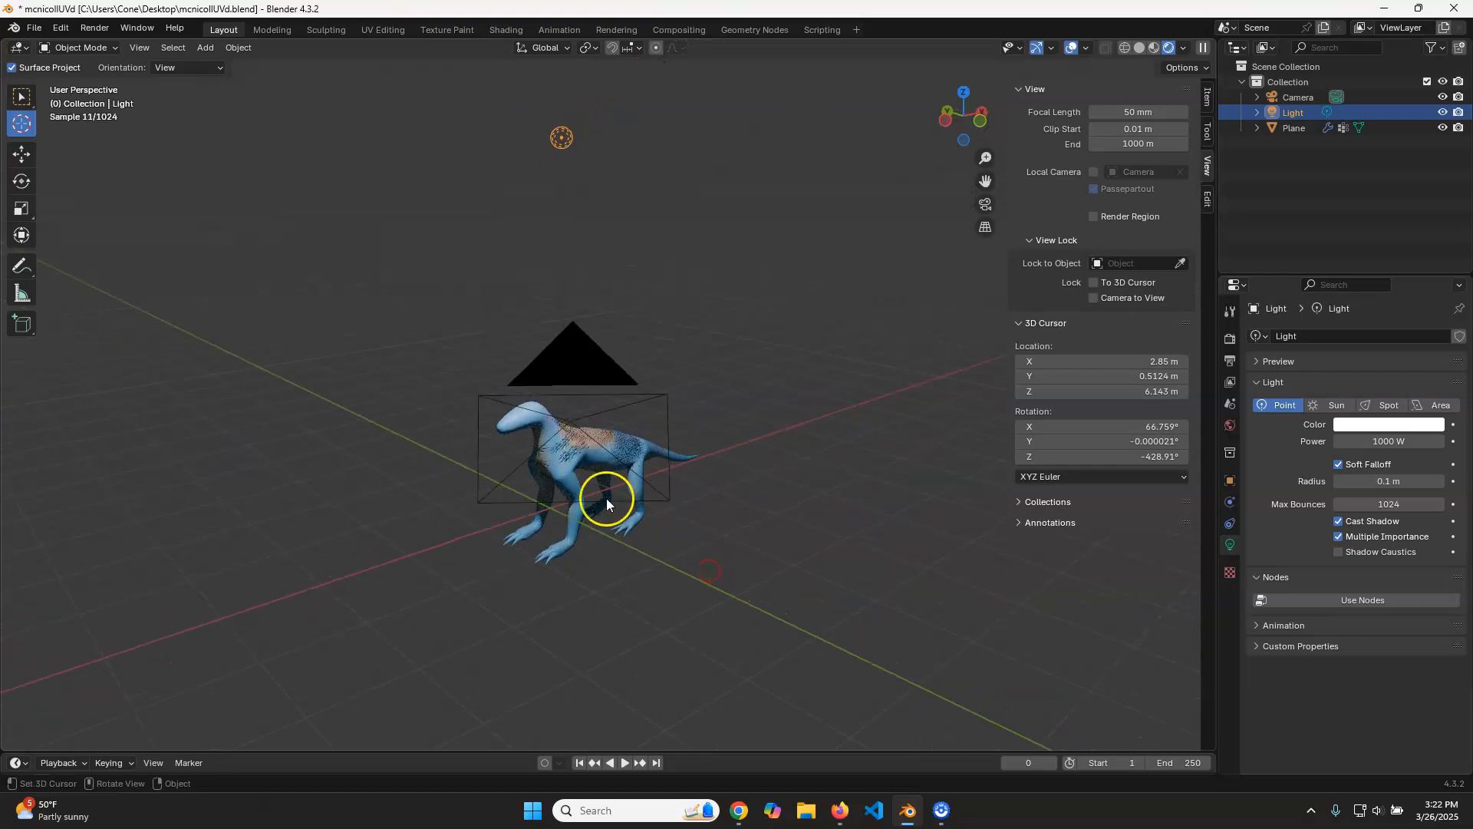
# - Inspect the lit dinosaur up close and switch the viewport to Material Preview shading
pyautogui.scroll(3, 632, 541)
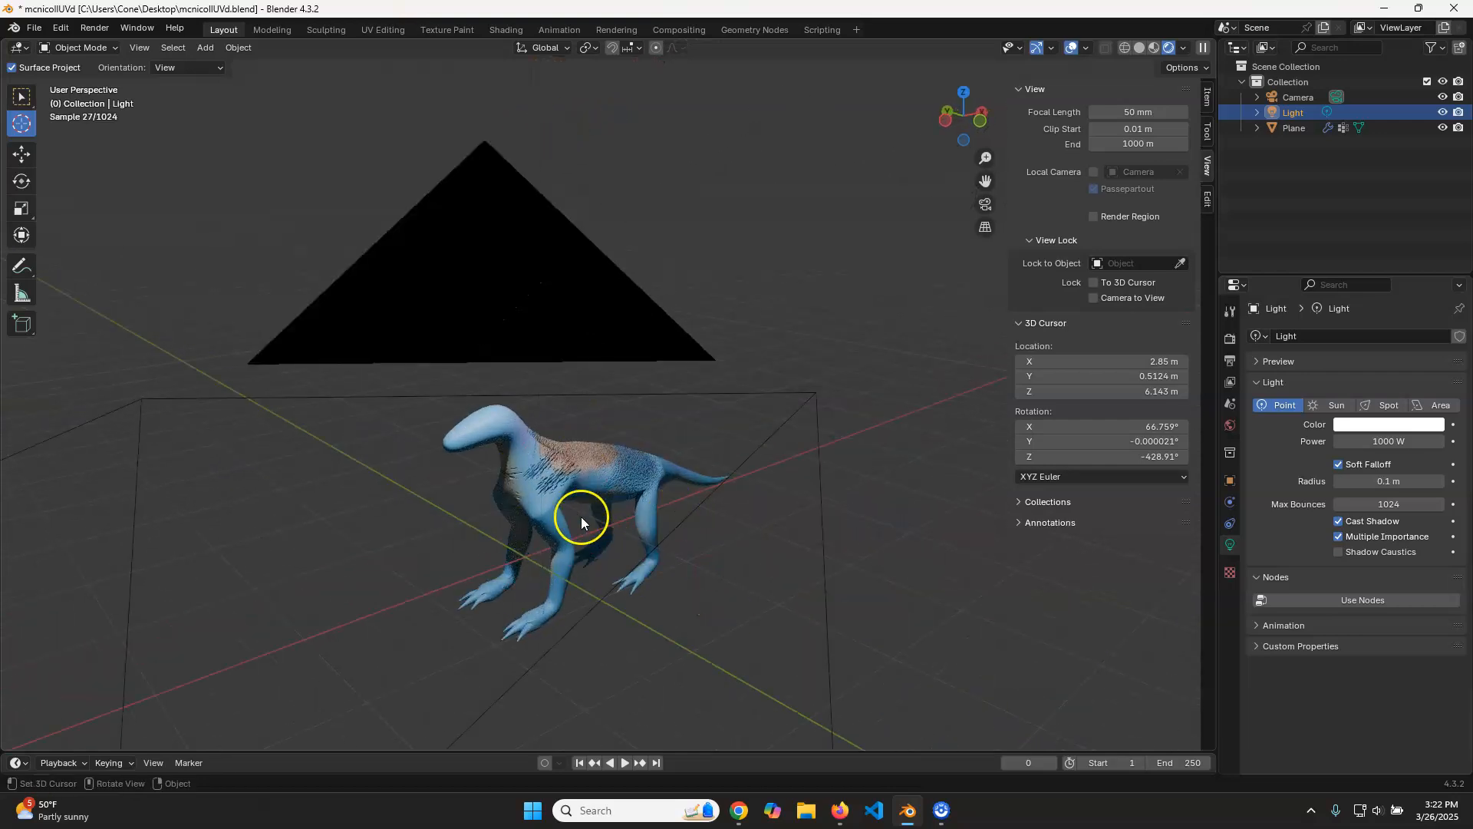
pyautogui.scroll(-4, 581, 518)
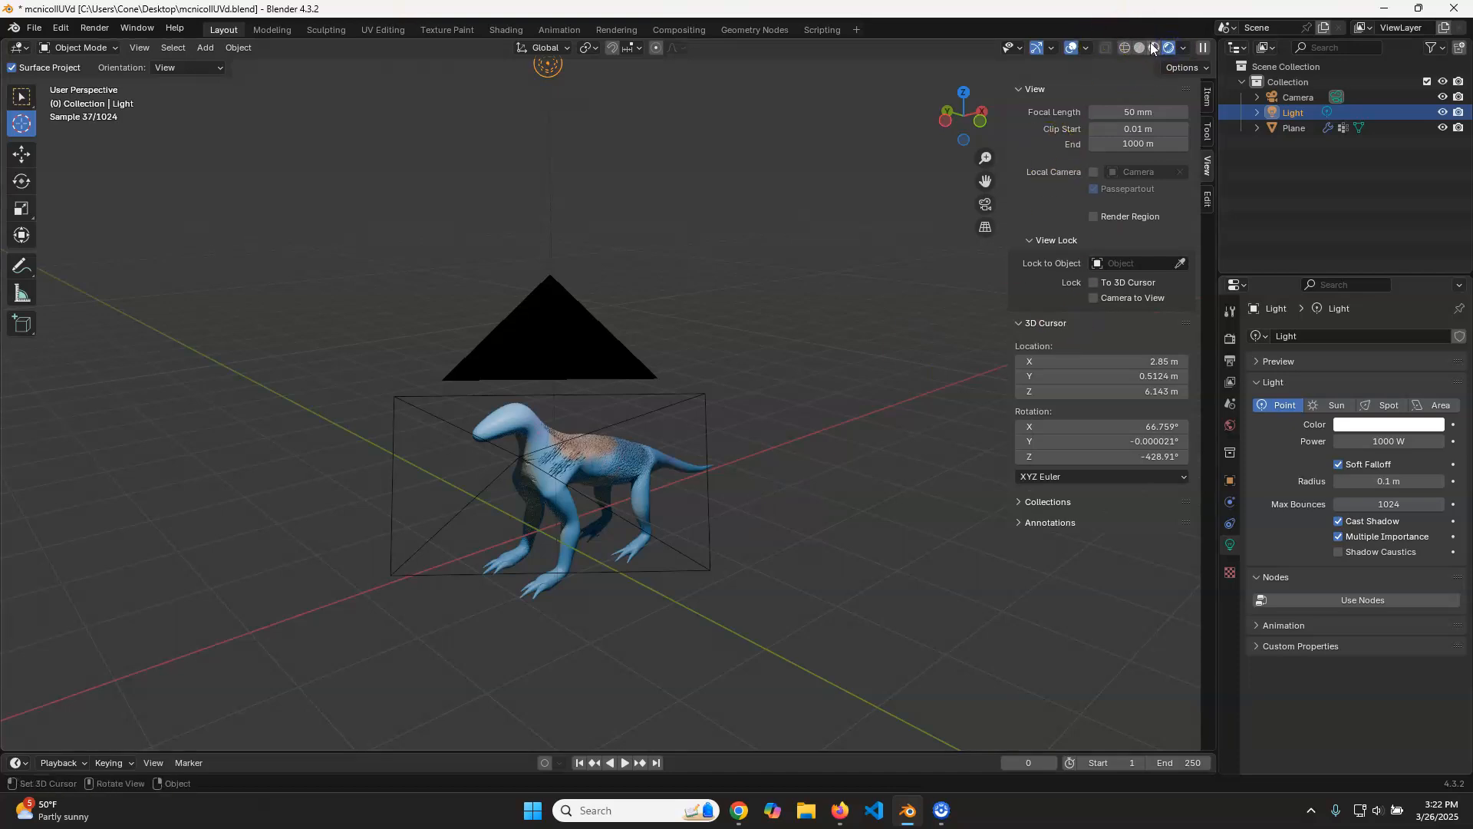
pyautogui.press('z')
pyautogui.moveTo(766, 499); pyautogui.dragTo(737, 494, button='middle')
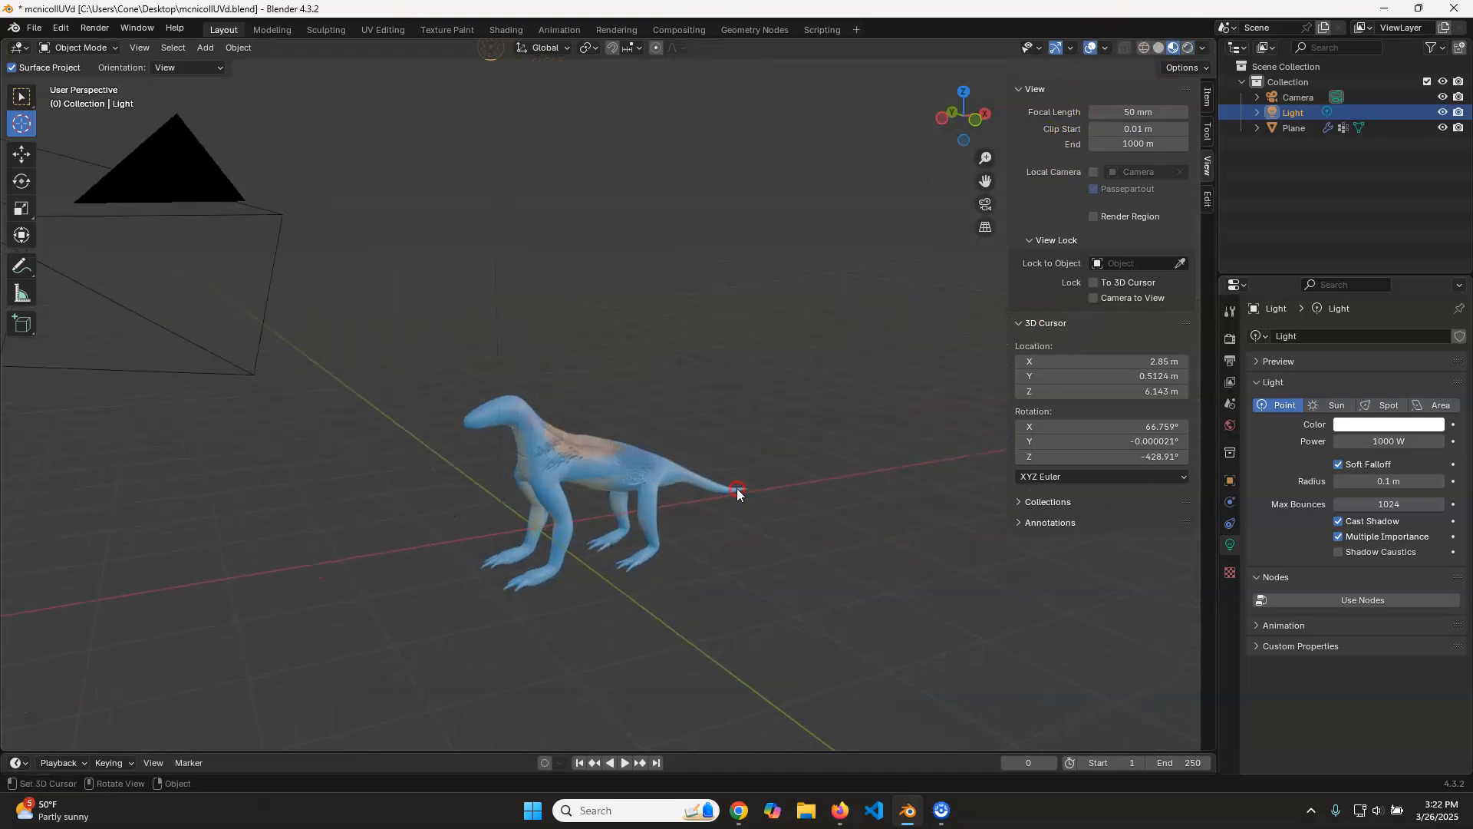
# - Open the Rendering workspace, render the dinosaur scene as a still image and enlarge the result
pyautogui.click(616, 29)
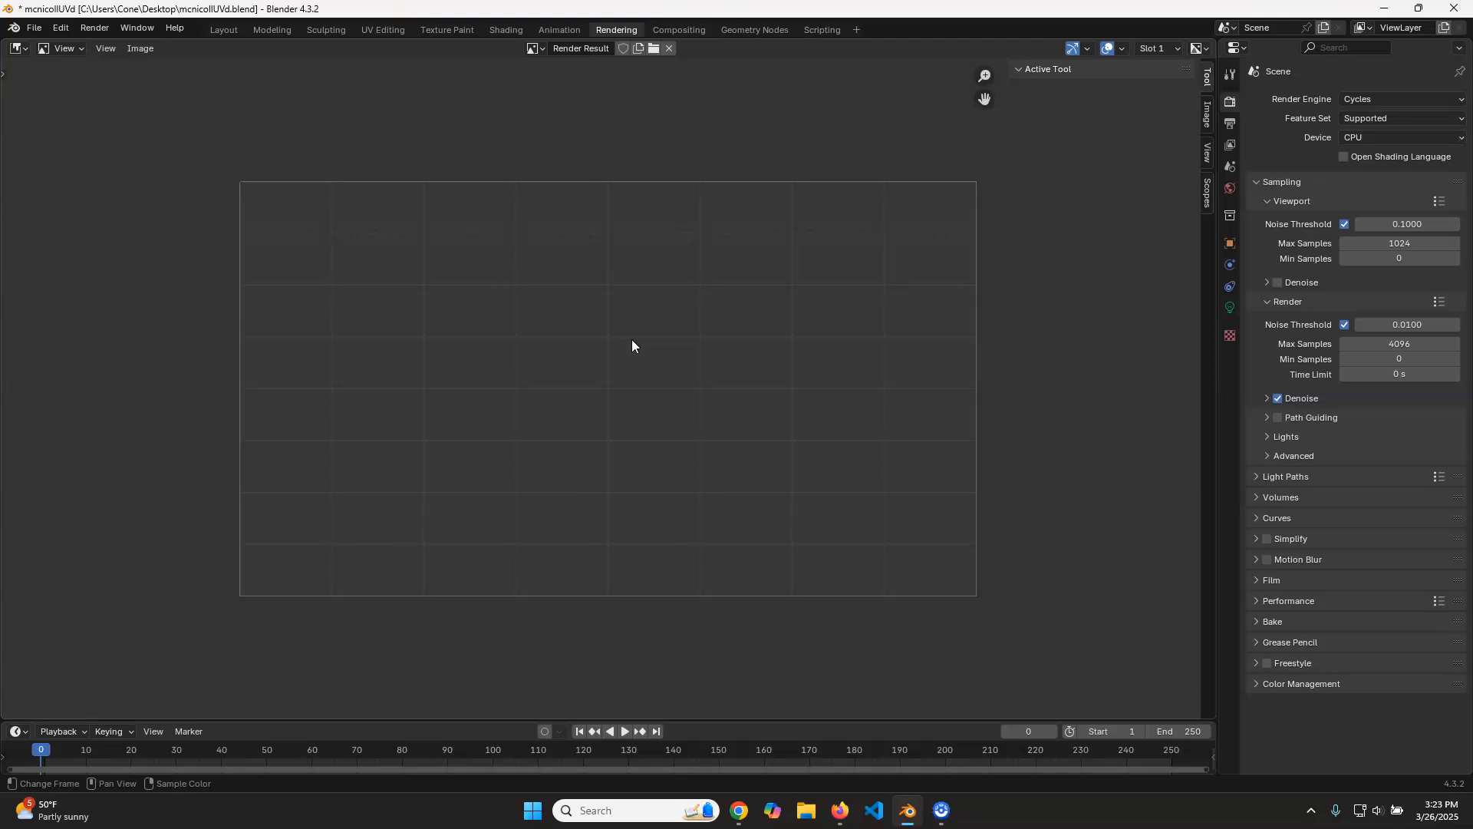
pyautogui.press('F12')
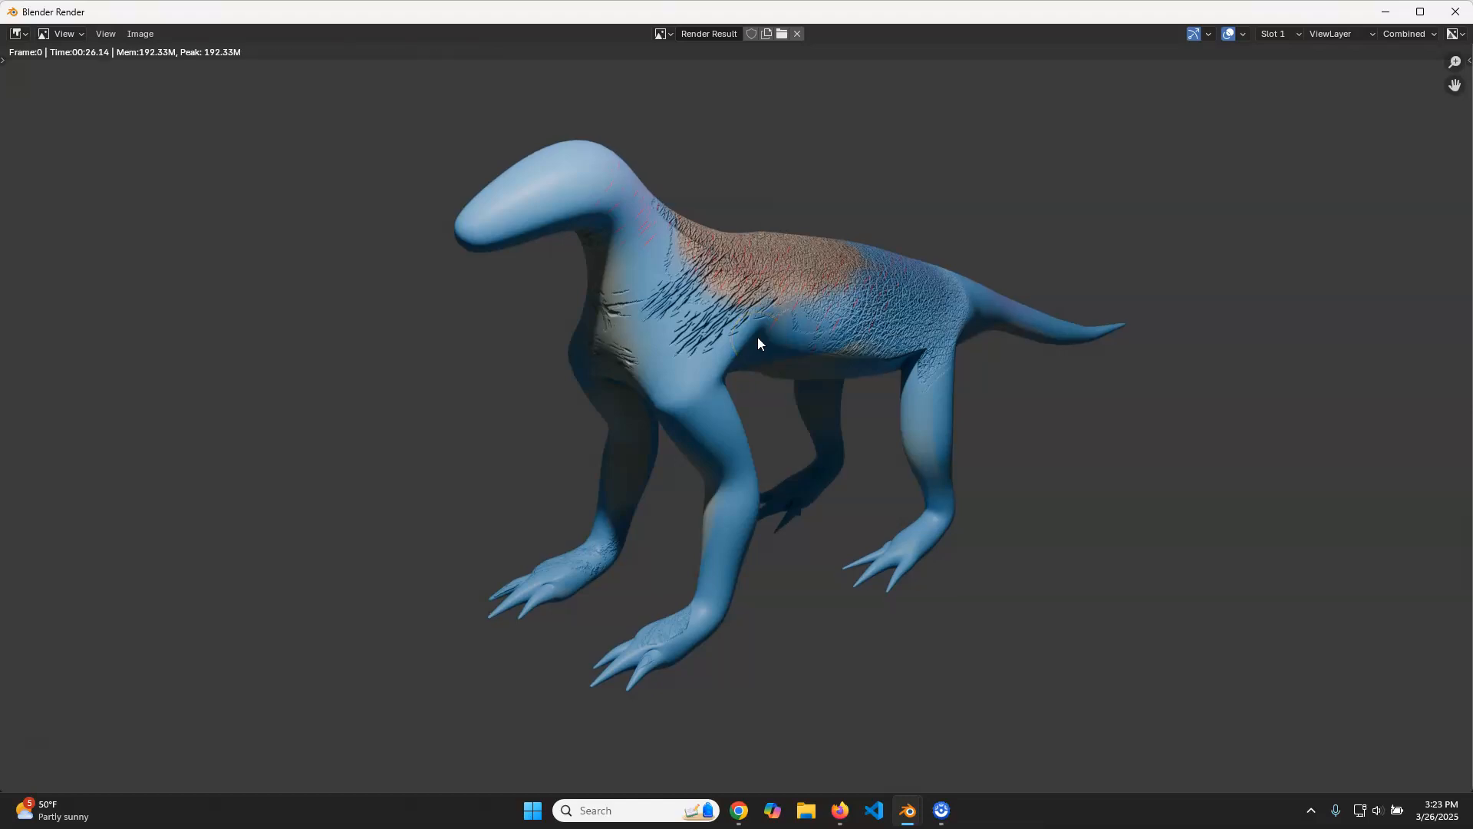
pyautogui.scroll(1, 744, 329)
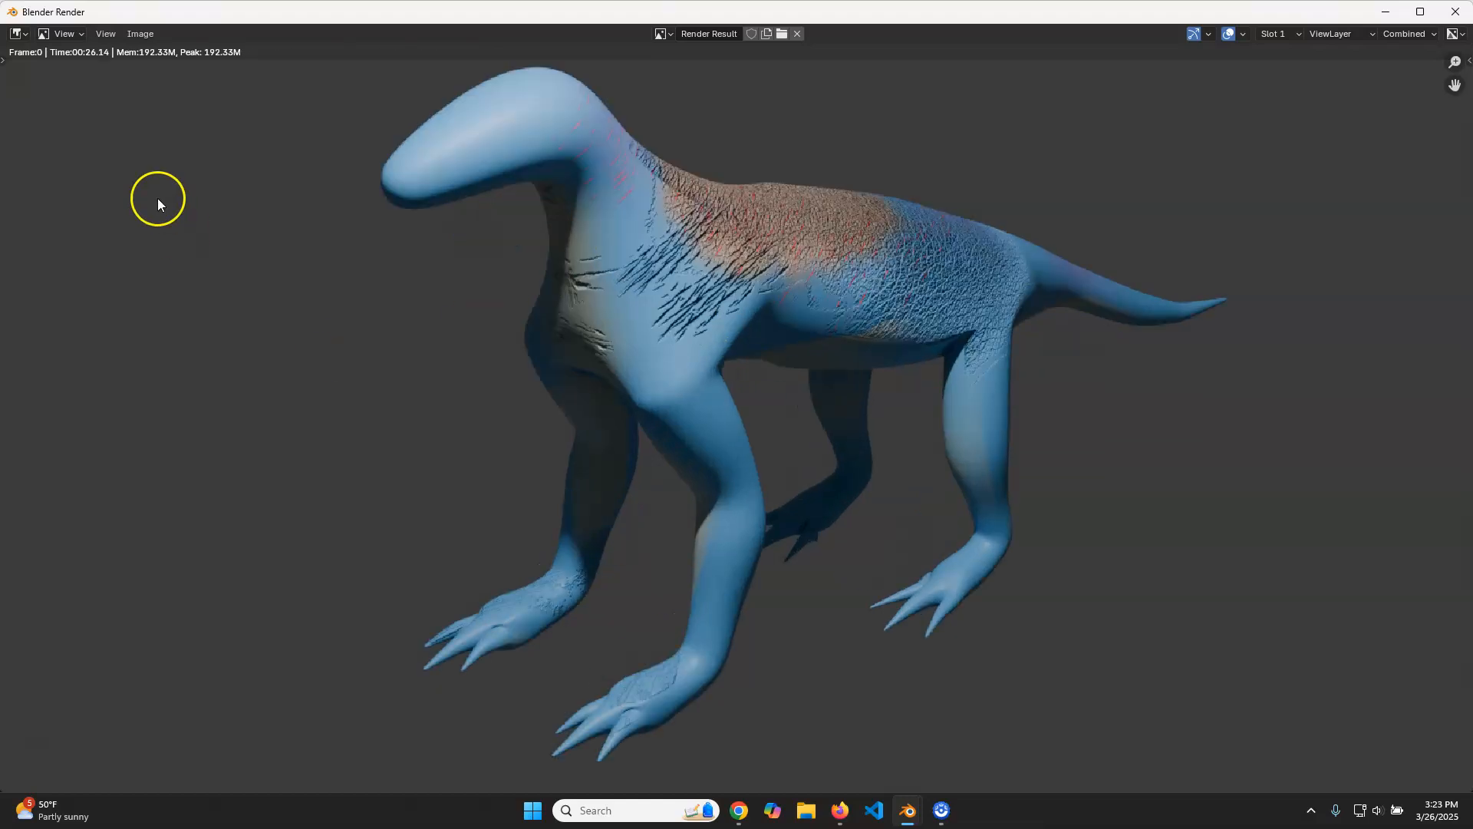
# - Save the rendered image to the Desktop as a PNG file named conCreature
pyautogui.click(122, 35)
pyautogui.moveTo(140, 33)
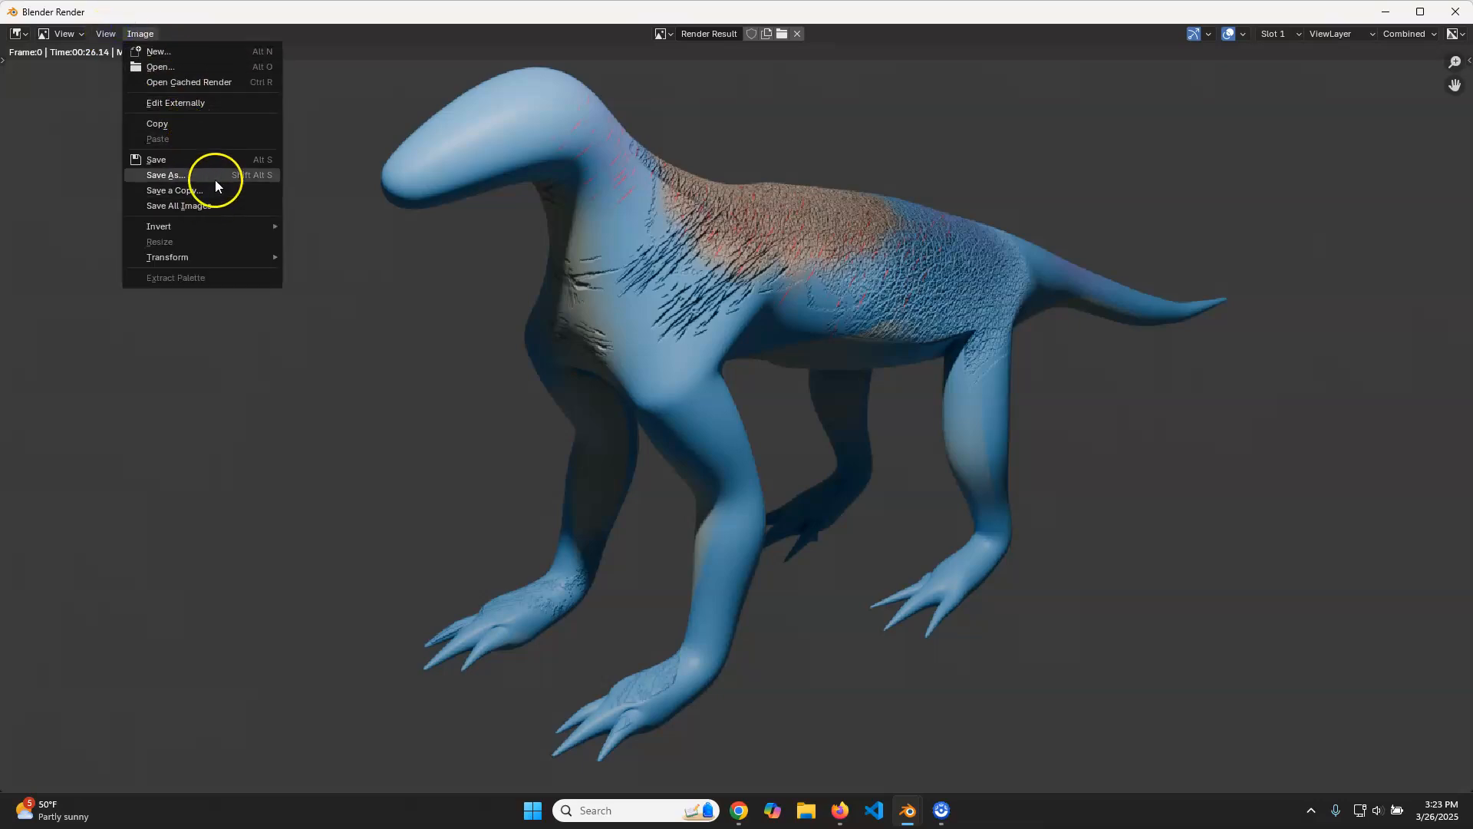
pyautogui.click(166, 175)
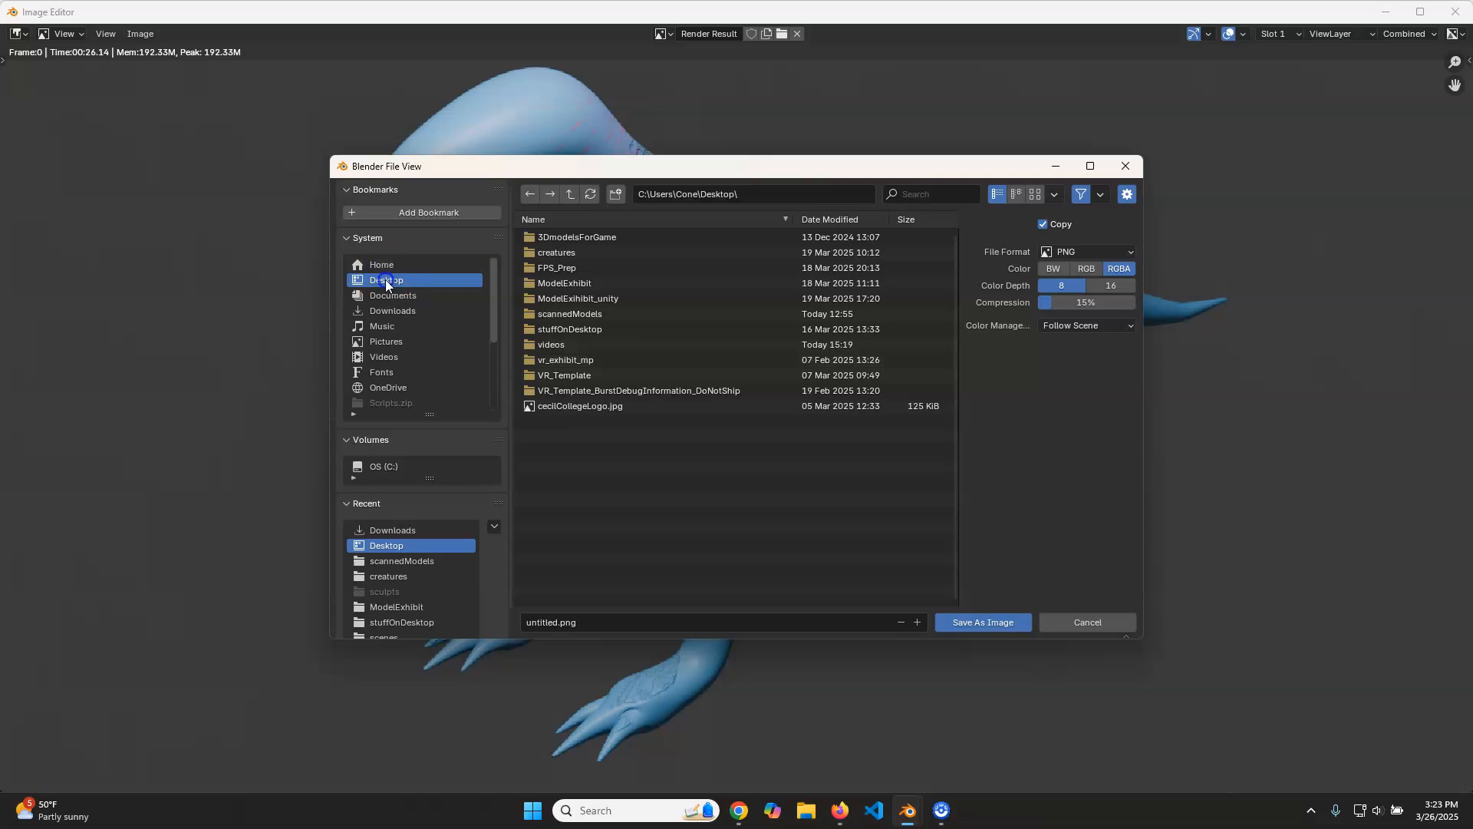
pyautogui.click(597, 617)
pyautogui.write('con')
pyautogui.write('Creature')
pyautogui.click(999, 622)
pyautogui.click(987, 623)
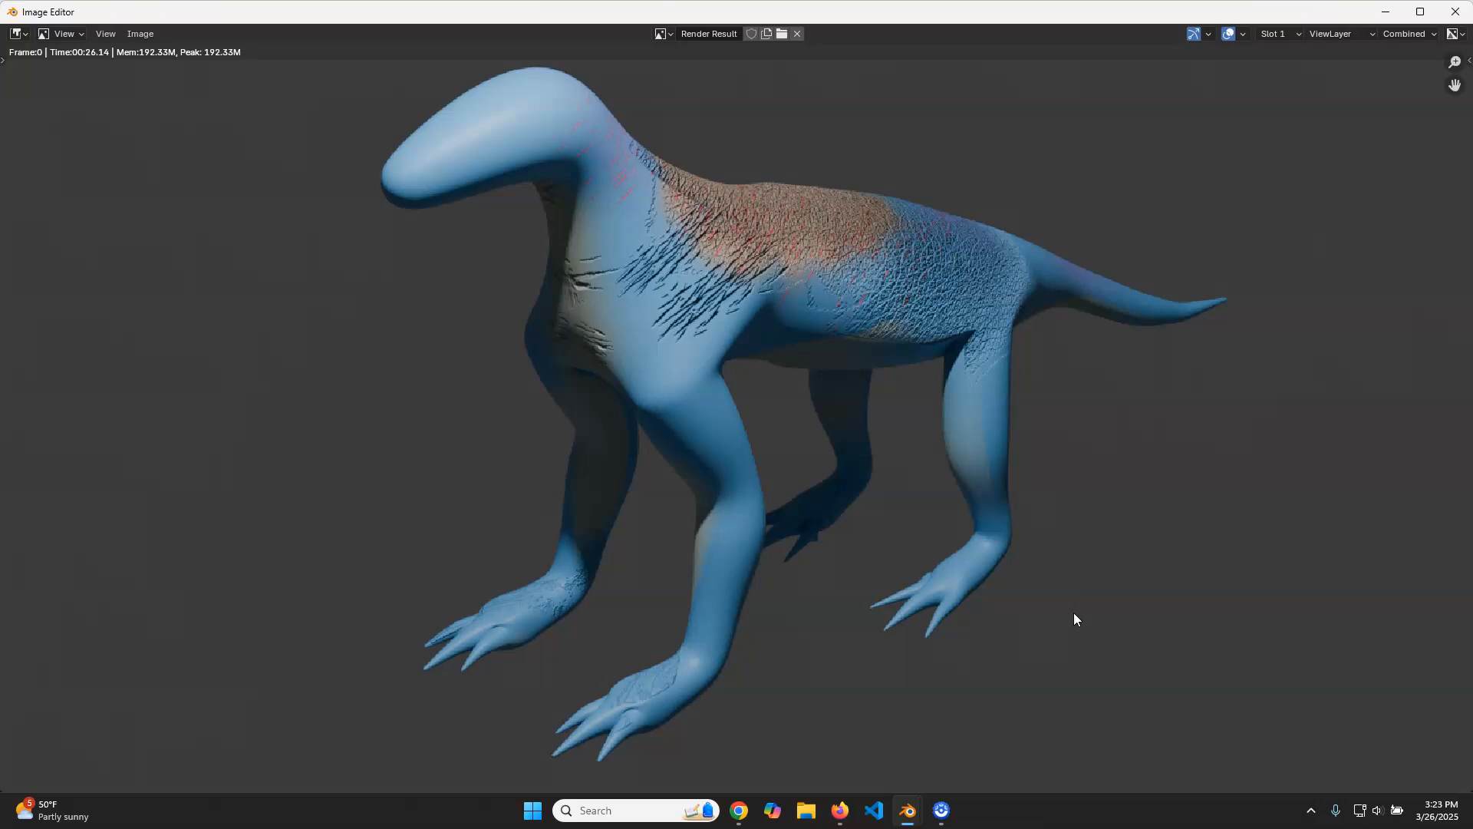
# - Close the render window and return to the dinosaur scene in the Layout workspace
pyautogui.click(1456, 11)
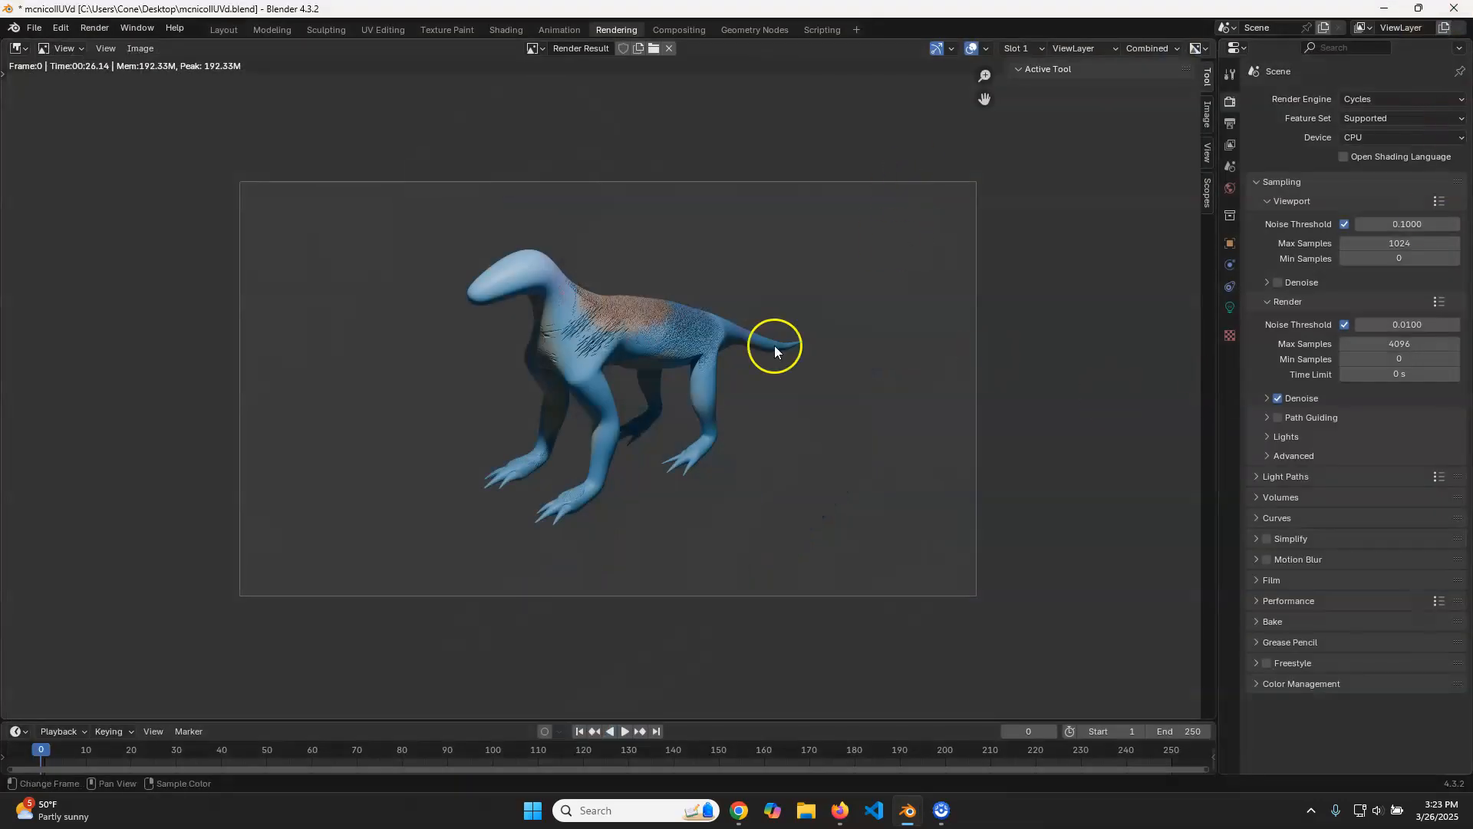
pyautogui.click(230, 30)
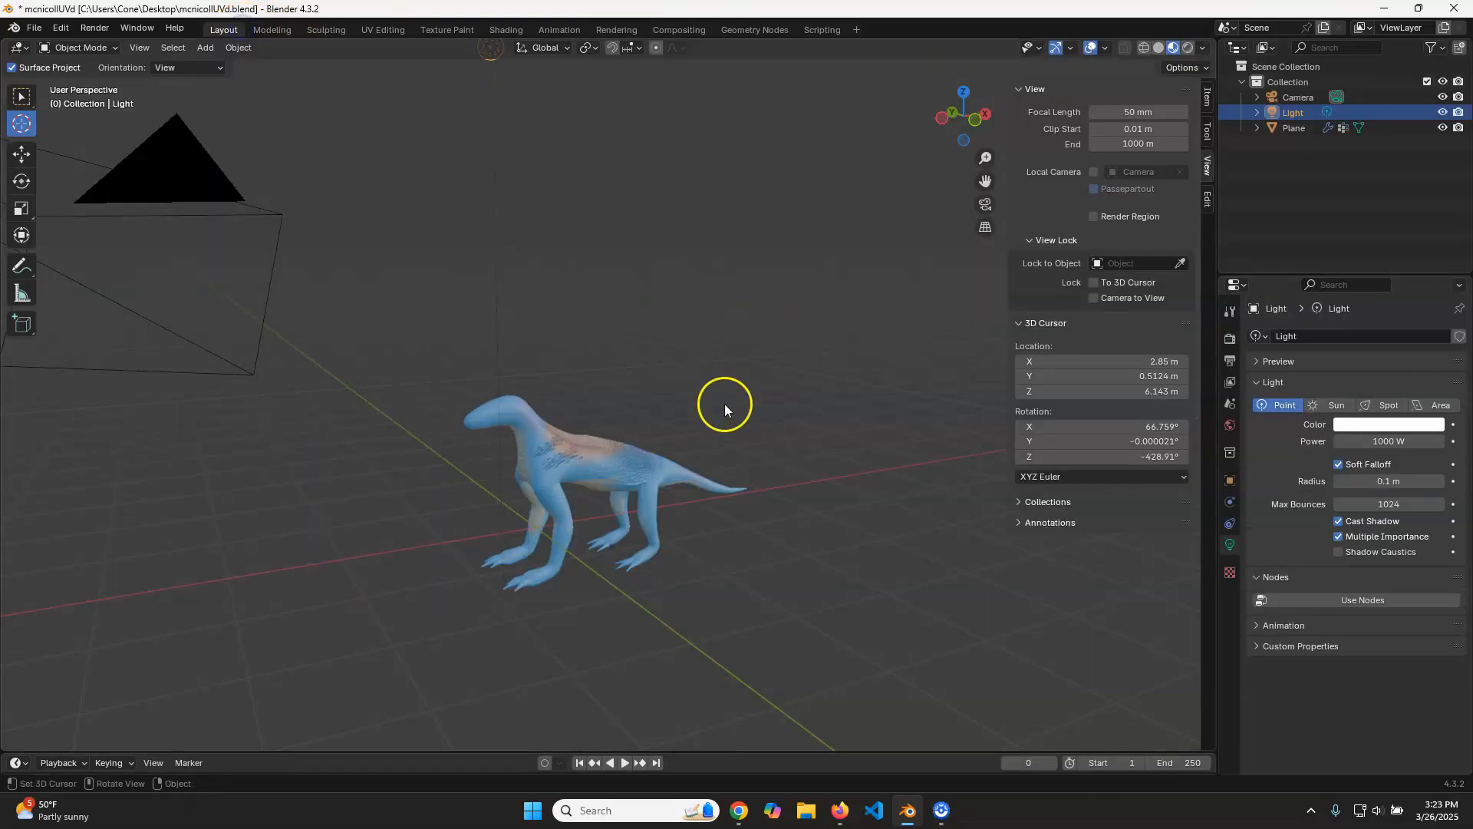
pyautogui.moveTo(606, 374)
pyautogui.mouseDown(button='middle')
pyautogui.moveTo(643, 386)
pyautogui.moveTo(616, 382)
pyautogui.mouseUp(button='middle')
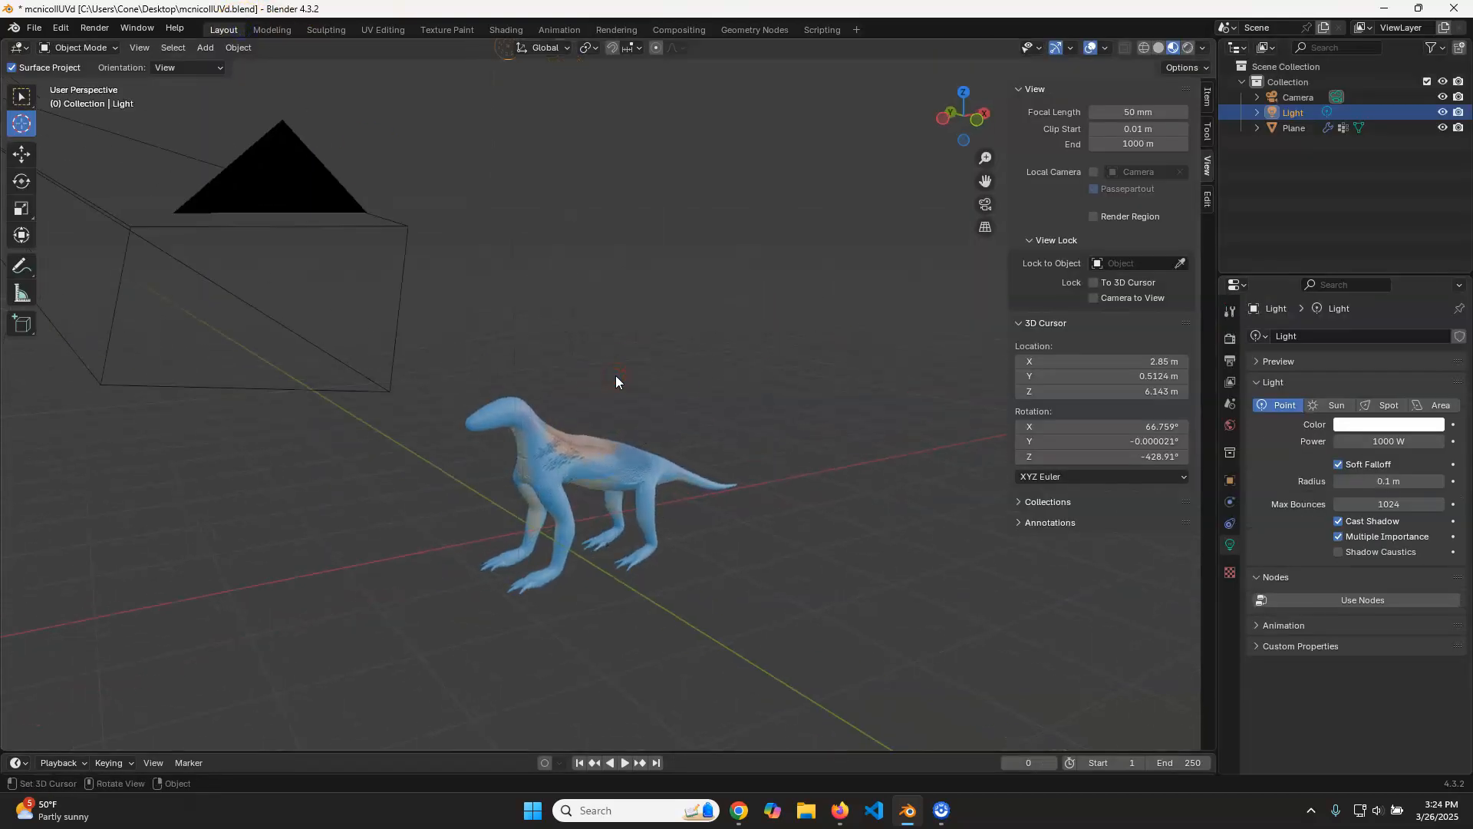